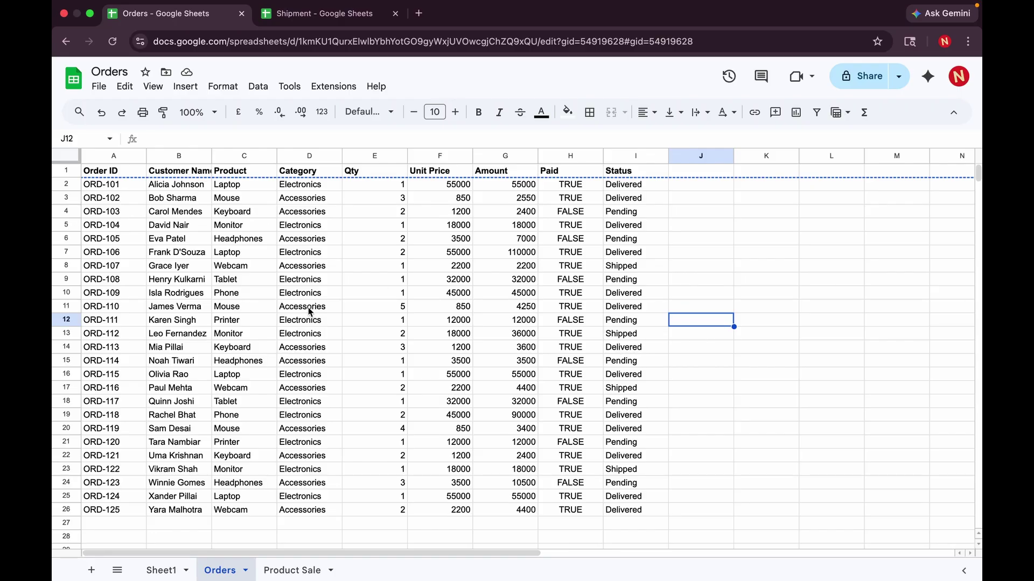
- In the Shipment spreadsheet, review the Rule sheet's IMPORTRANGE notes, then return to the empty Pending sheet
{"action": "left_click", "coordinate": [326, 15]}
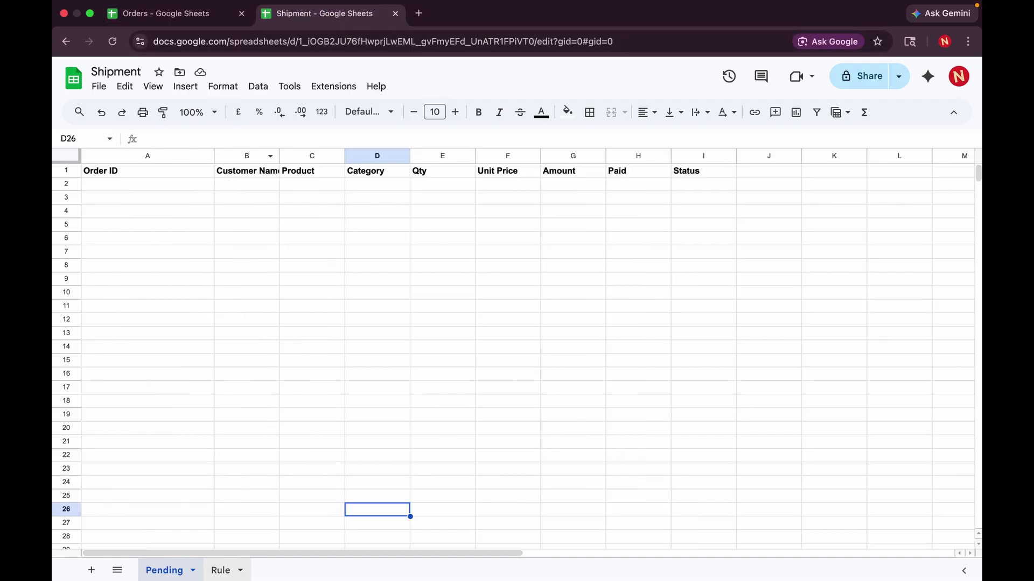
{"action": "left_click", "coordinate": [220, 569]}
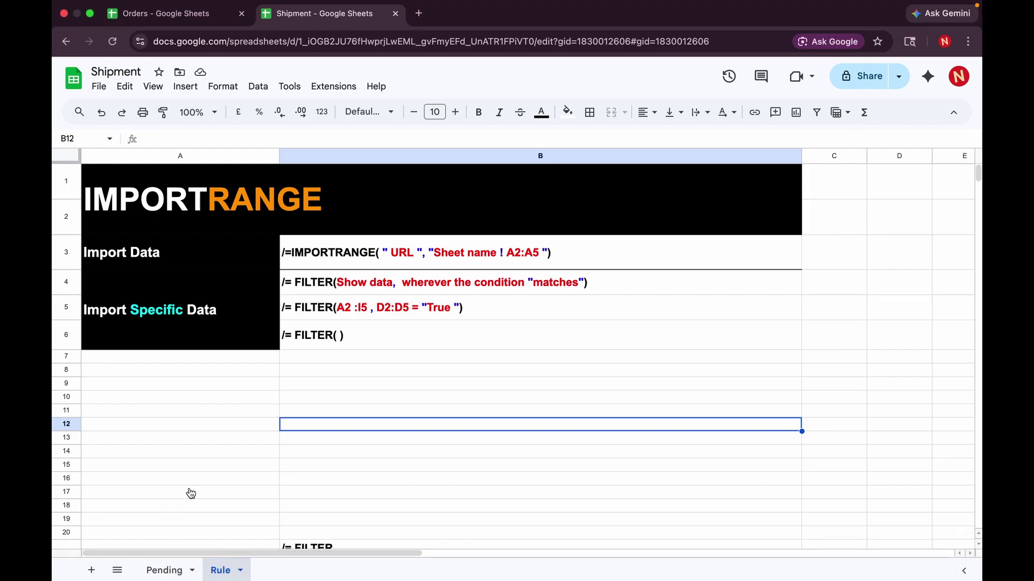
{"action": "left_click", "coordinate": [172, 568]}
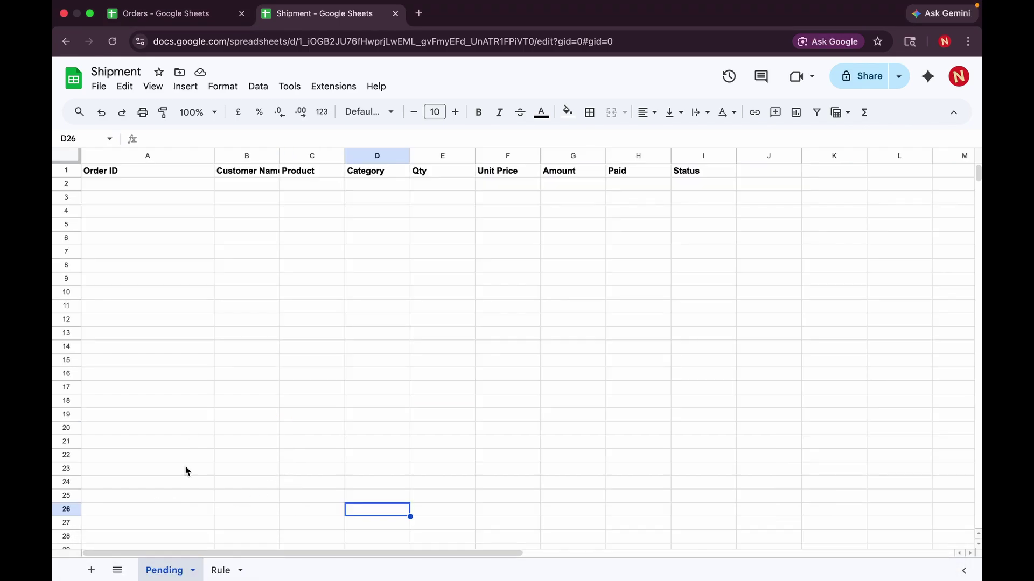
- Start an =IMPORTRANGE("","") formula in Pending cell A2 after a quick look at the Orders spreadsheet
{"action": "left_click", "coordinate": [141, 187]}
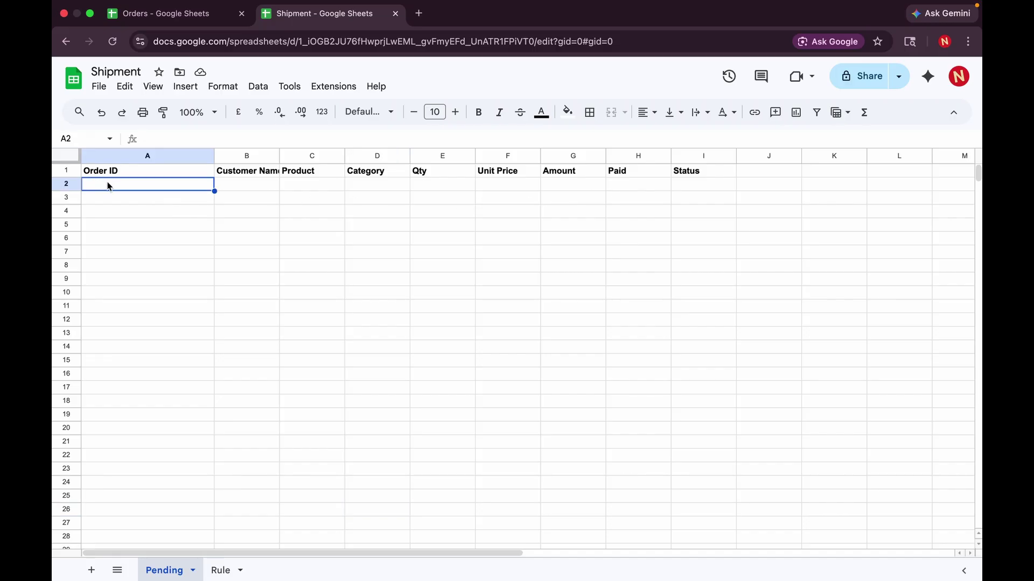
{"action": "left_click", "coordinate": [139, 7]}
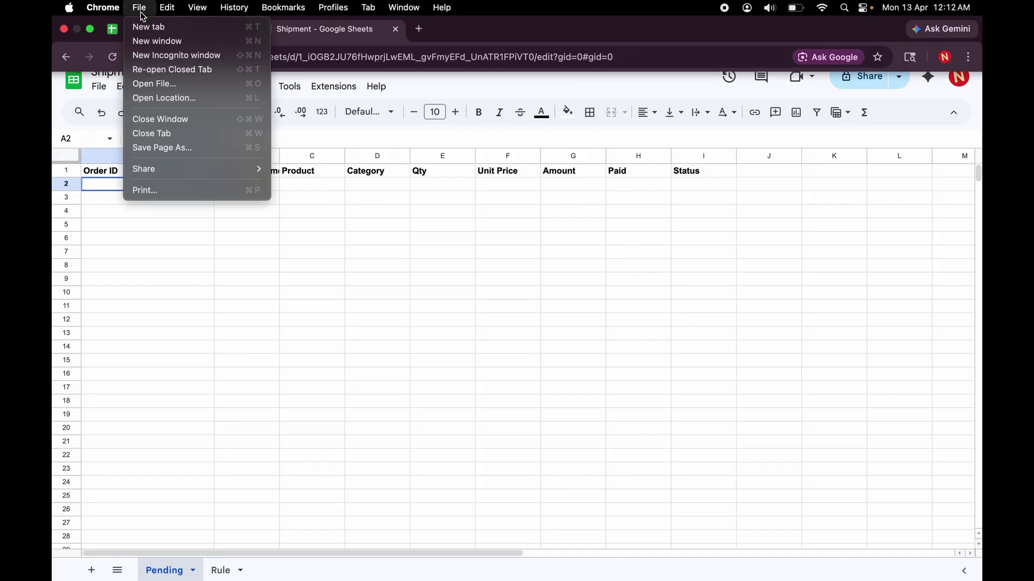
{"action": "left_click", "coordinate": [123, 221]}
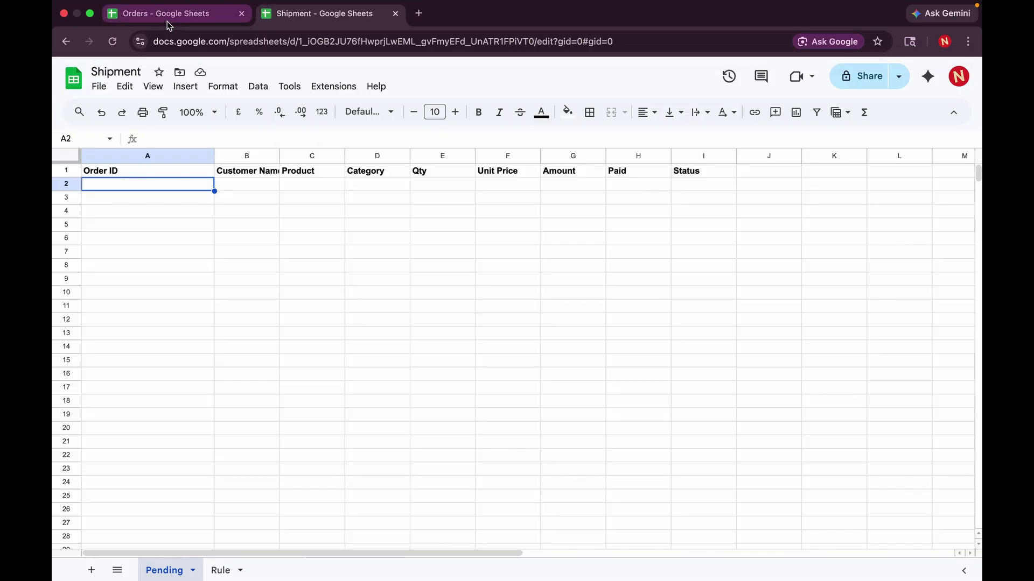
{"action": "left_click", "coordinate": [167, 21]}
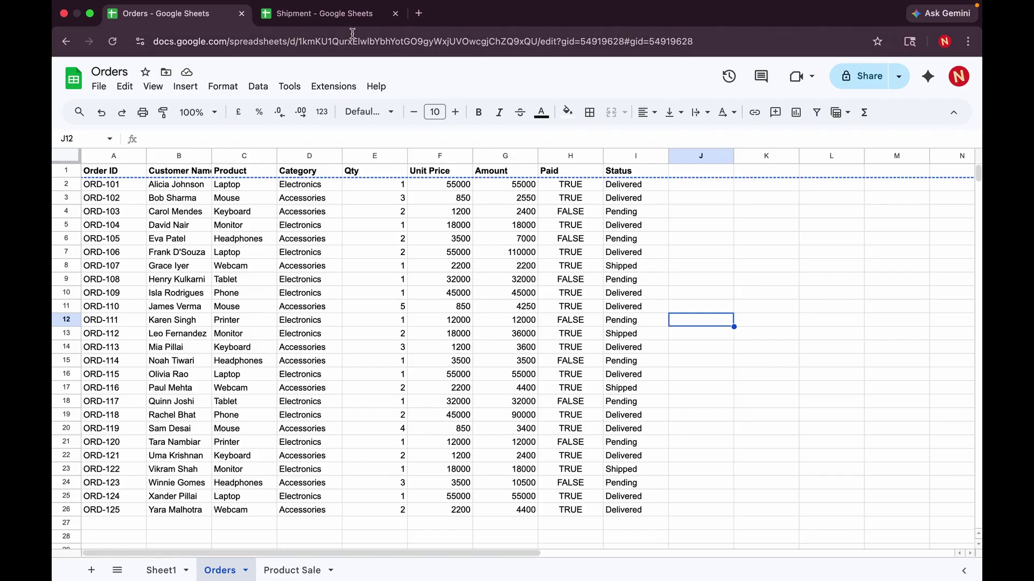
{"action": "left_click", "coordinate": [349, 16]}
{"action": "double_click", "coordinate": [149, 188]}
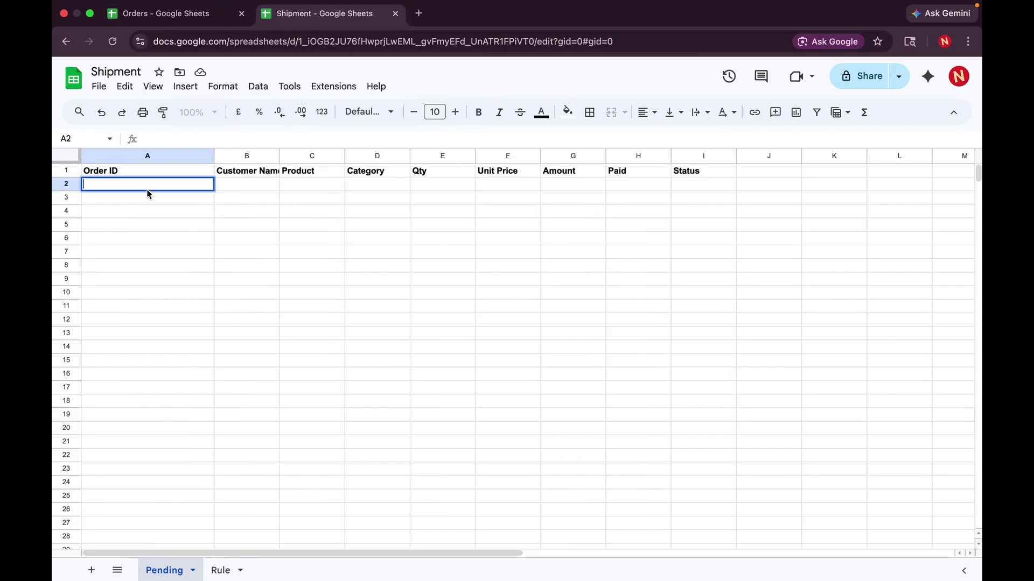
{"action": "type", "text": "=IMP"}
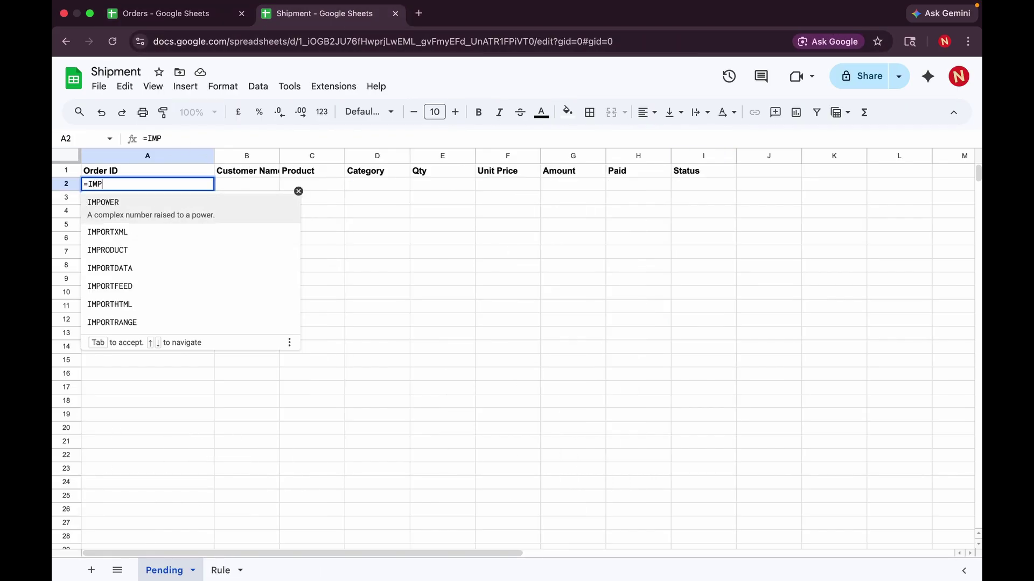
{"action": "type", "text": "ORTRANGE"}
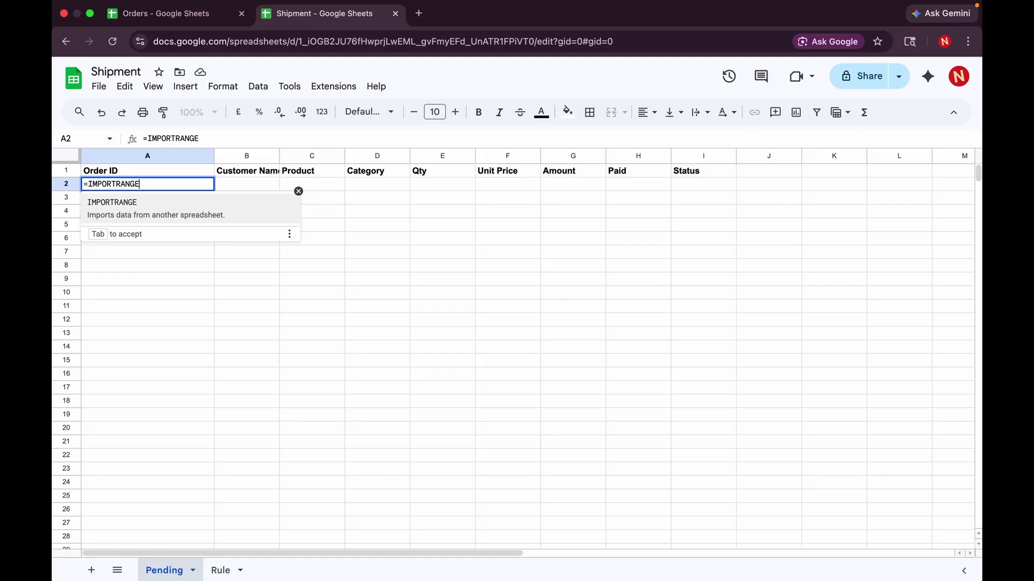
{"action": "type", "text": "(\"\""}
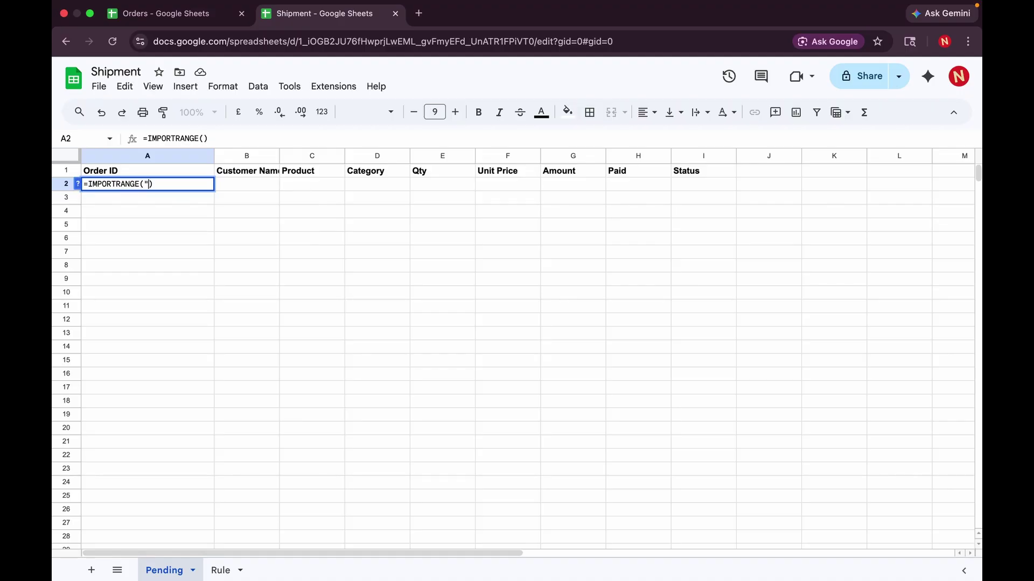
{"action": "type", "text": ",\""}
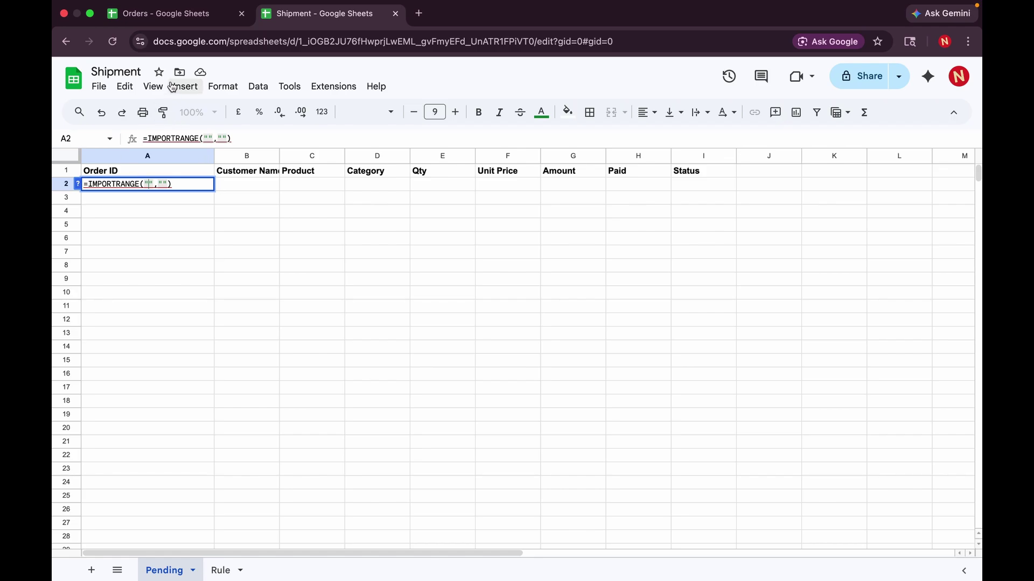
- Paste the Orders spreadsheet's URL into IMPORTRANGE's first argument
{"action": "left_click", "coordinate": [170, 18]}
{"action": "left_click", "coordinate": [233, 43]}
{"action": "key", "text": "ctrl+c"}
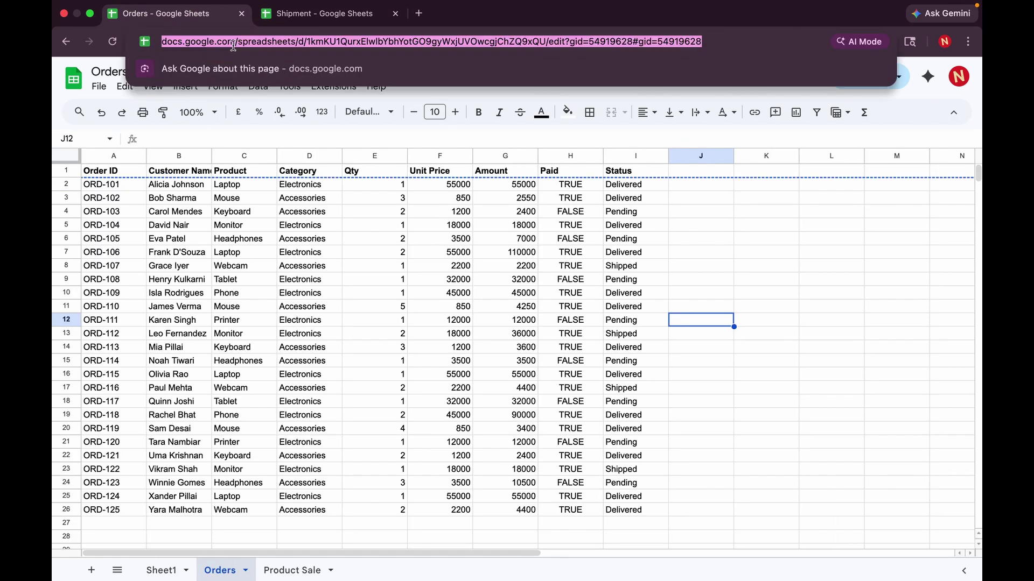
{"action": "left_click", "coordinate": [306, 20]}
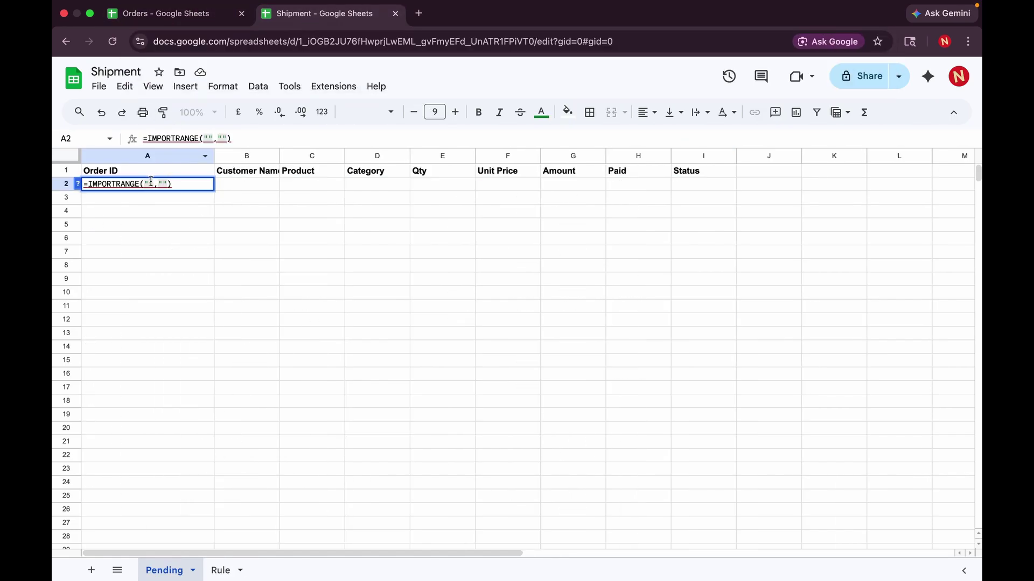
{"action": "key", "text": "ctrl+v"}
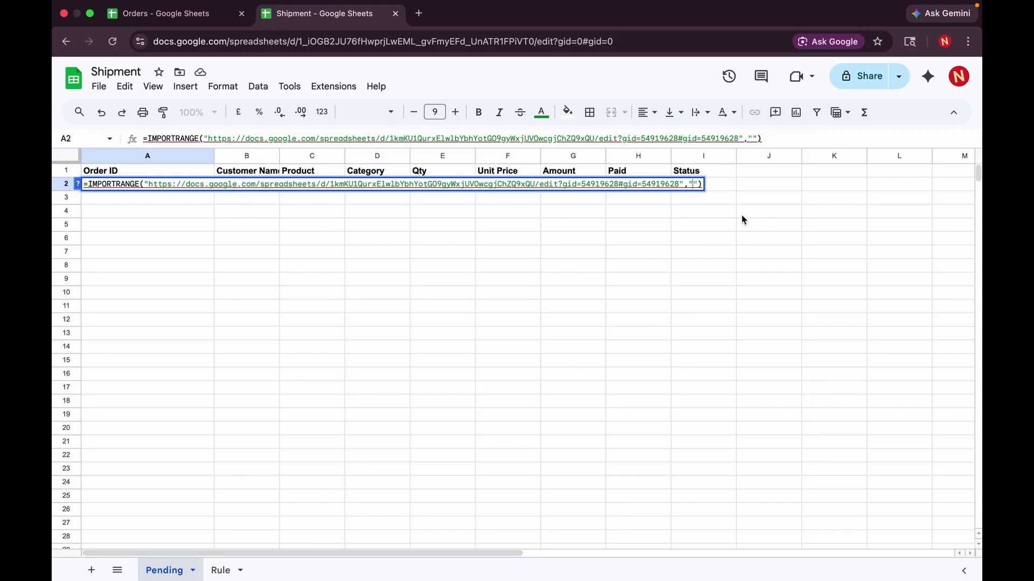
- Enter Orders!A2:I26 as the range argument, checking the Orders data to find its extent
{"action": "left_click", "coordinate": [197, 15]}
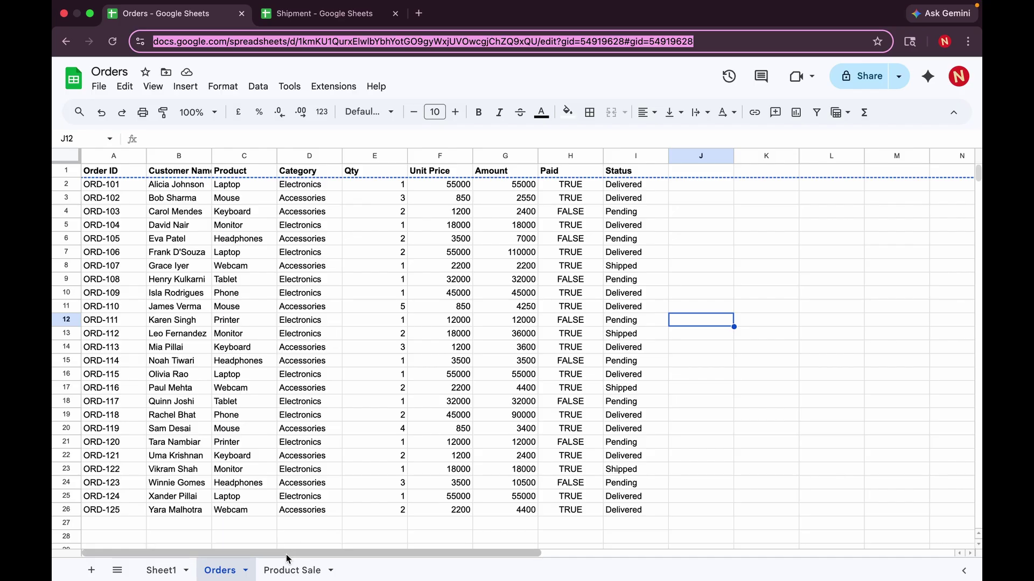
{"action": "left_click", "coordinate": [377, 15]}
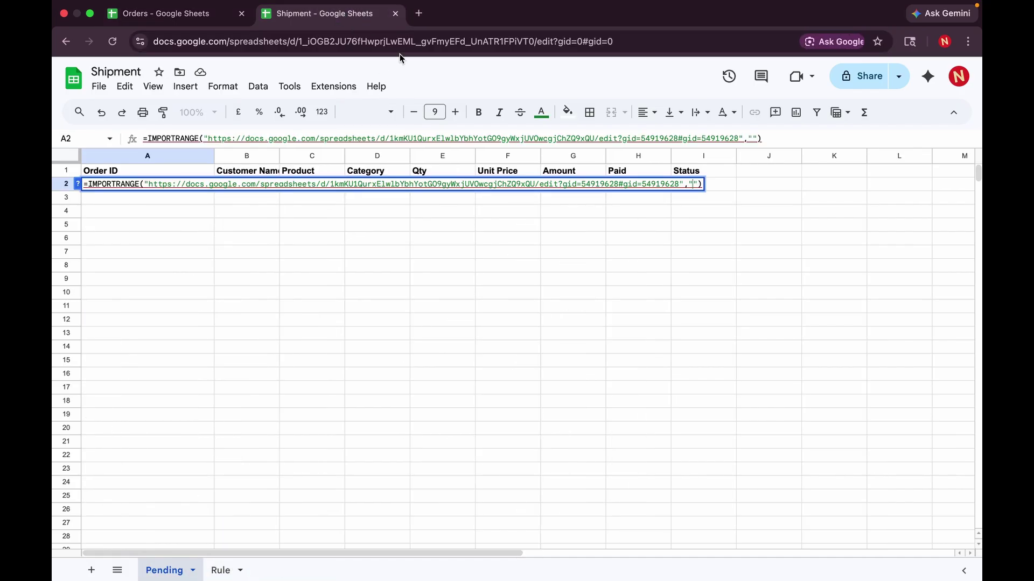
{"action": "type", "text": "ORDERS"}
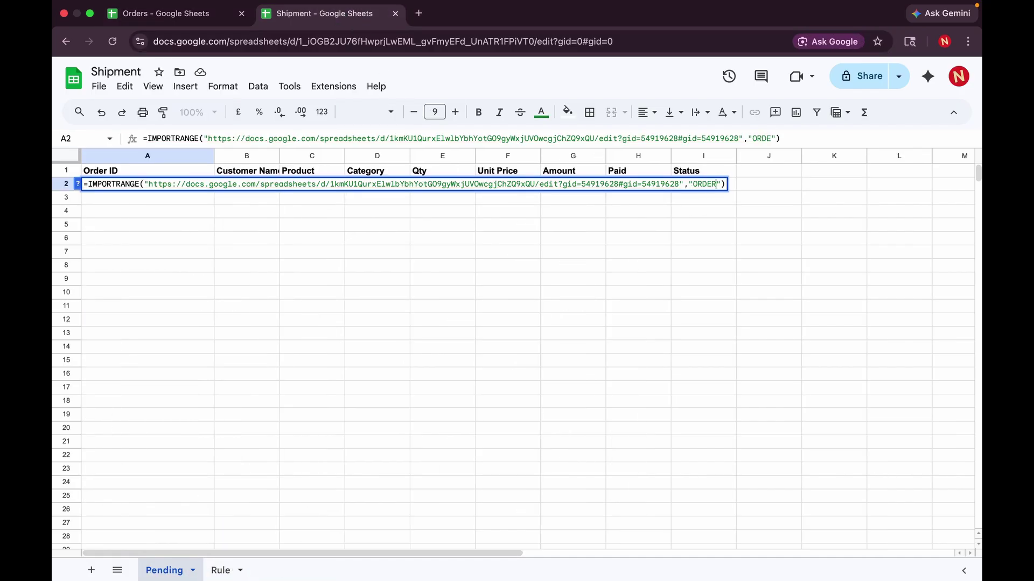
{"action": "key", "text": "BackSpace"}
{"action": "key", "text": "BackSpace"}
{"action": "key", "text": "BackSpace"}
{"action": "key", "text": "BackSpace"}
{"action": "key", "text": "BackSpace"}
{"action": "type", "text": "rders!"}
{"action": "left_click", "coordinate": [198, 18]}
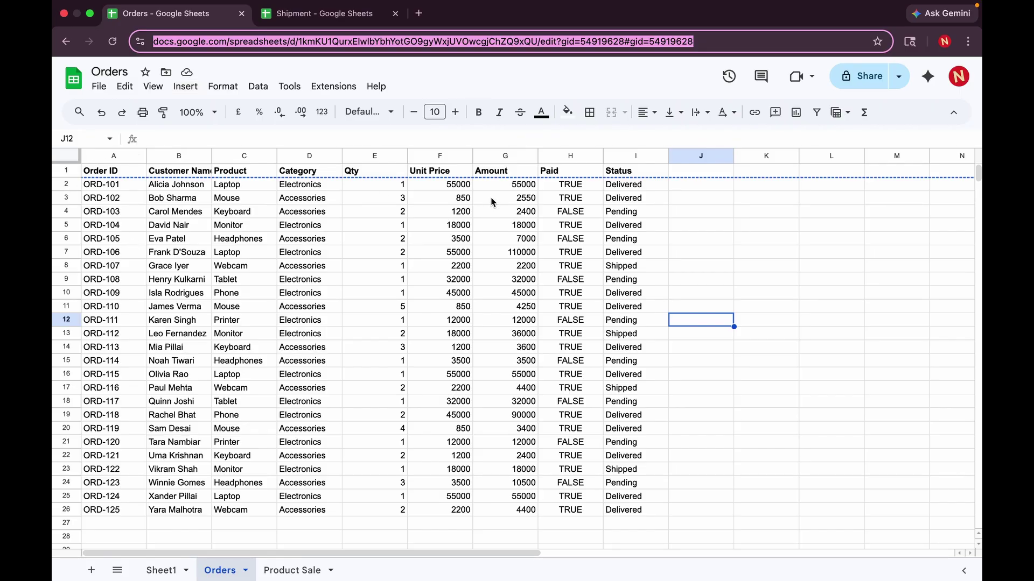
{"action": "scroll", "coordinate": [597, 290], "scroll_direction": "down", "scroll_amount": 5}
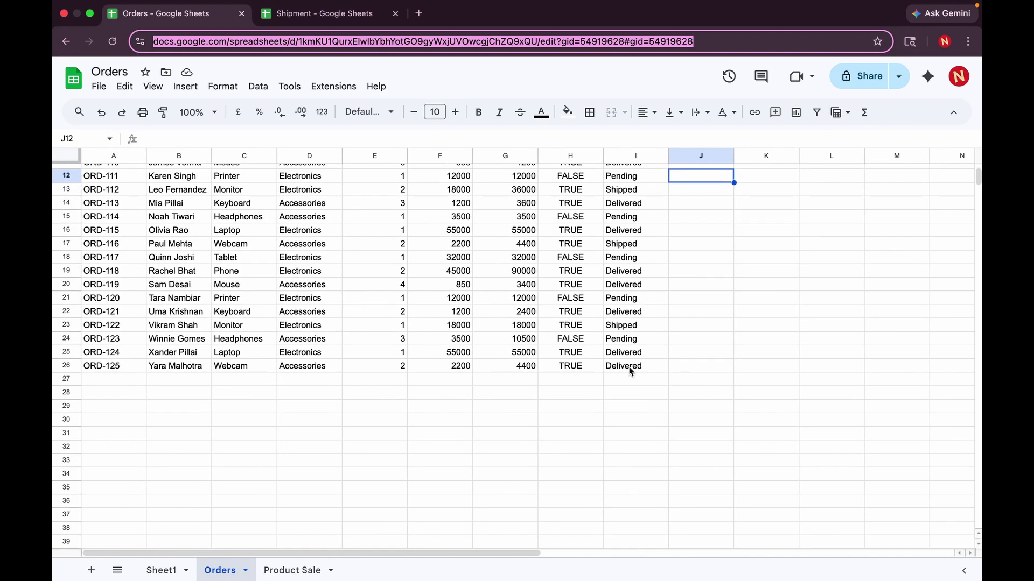
{"action": "left_click", "coordinate": [318, 14]}
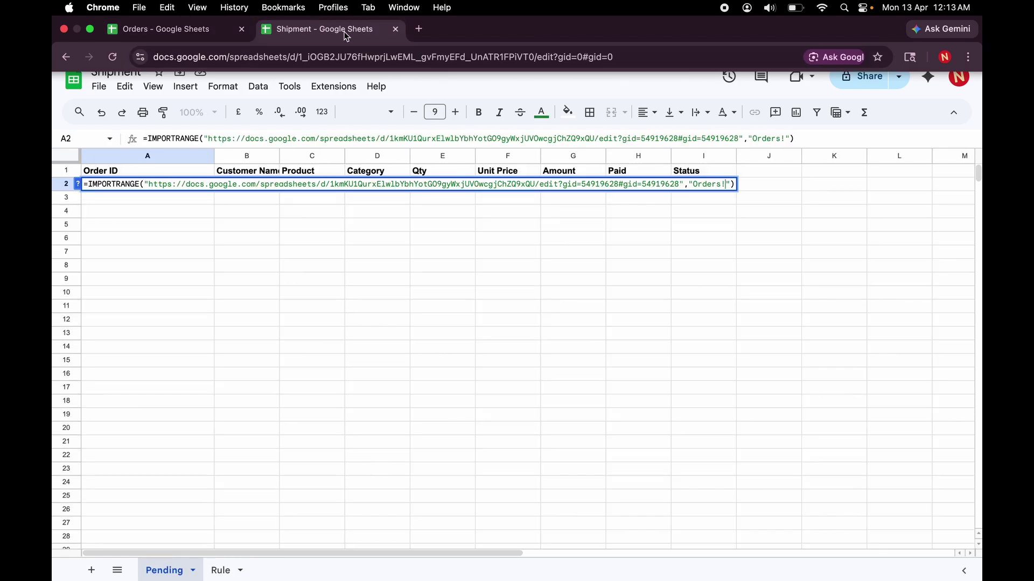
{"action": "type", "text": "A2"}
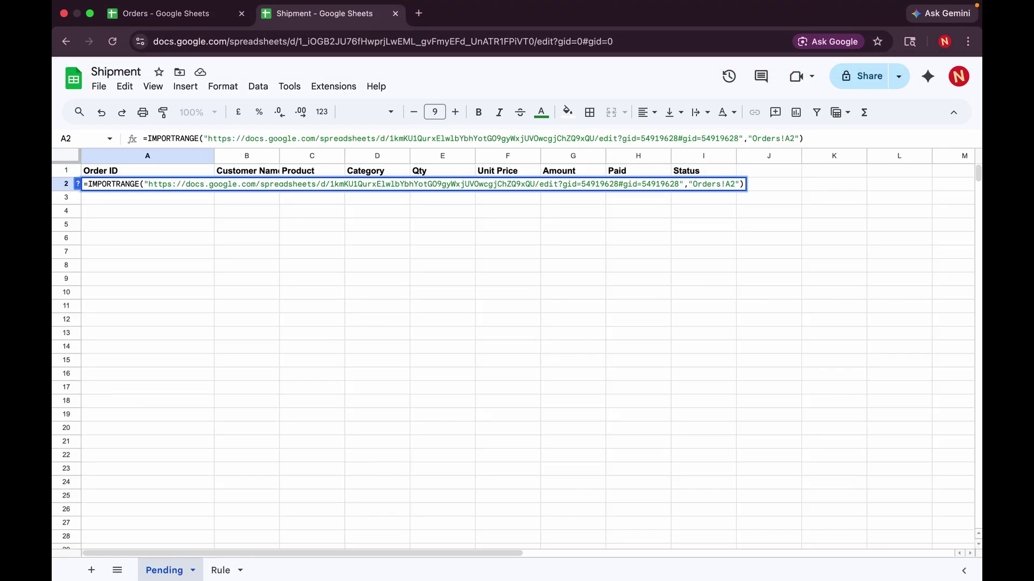
{"action": "type", "text": ":I26"}
- Commit the IMPORTRANGE formula in A2 and scroll through the imported orders
{"action": "key", "text": "Return"}
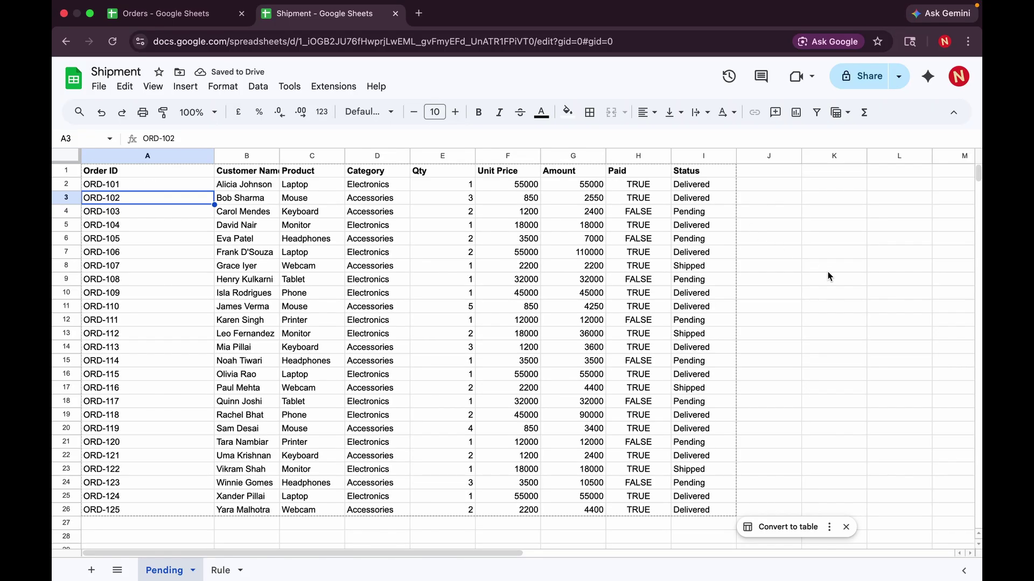
{"action": "scroll", "coordinate": [494, 350], "scroll_direction": "down", "scroll_amount": 2}
{"action": "scroll", "coordinate": [494, 351], "scroll_direction": "up", "scroll_amount": 2}
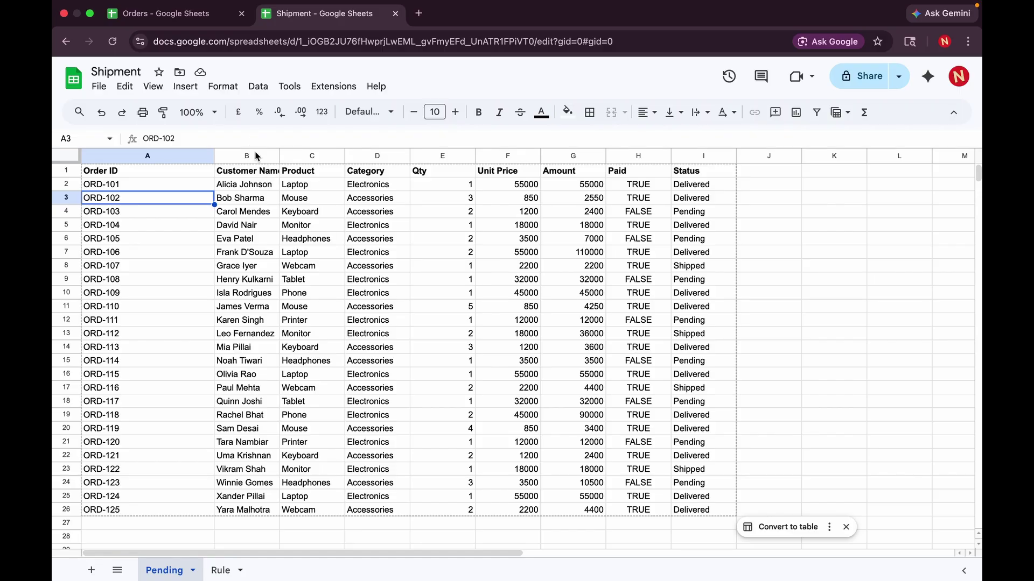
- Correct the first customer's name in Orders cell B2 by replacing a letter with 'e'
{"action": "left_click", "coordinate": [194, 16]}
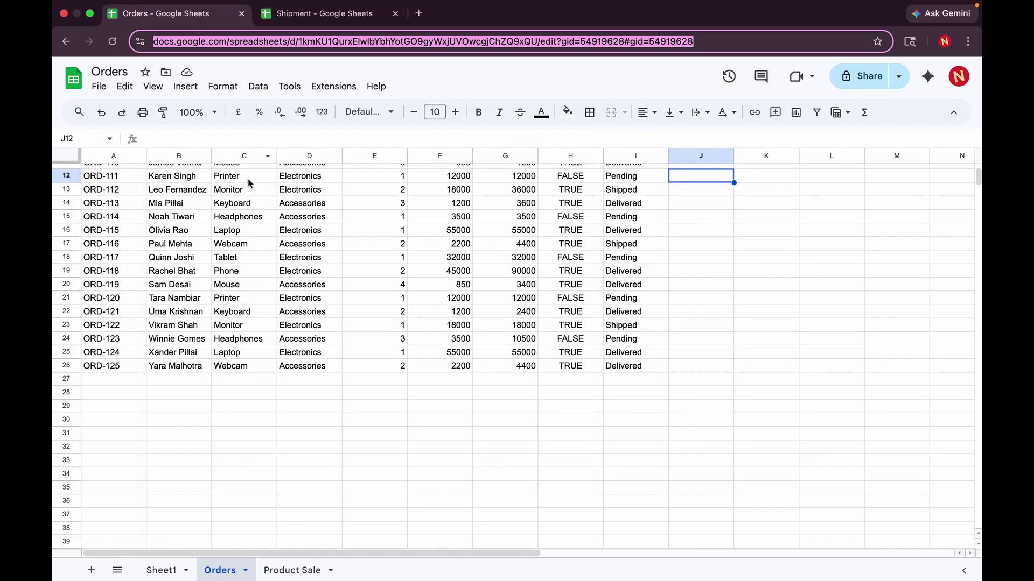
{"action": "scroll", "coordinate": [191, 224], "scroll_direction": "up", "scroll_amount": 5}
{"action": "left_click", "coordinate": [159, 185]}
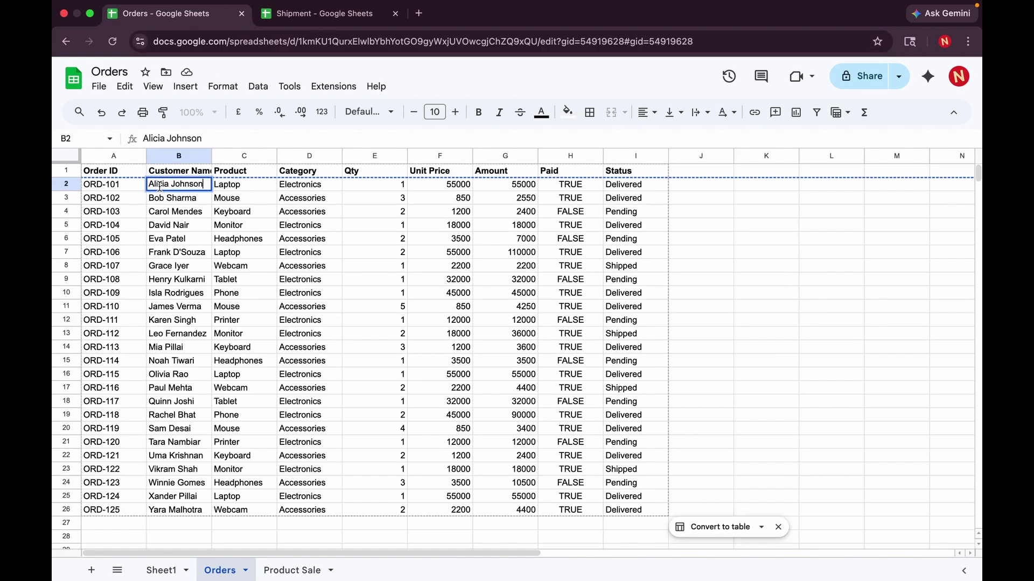
{"action": "double_click", "coordinate": [159, 186]}
{"action": "key", "text": "Delete"}
{"action": "key", "text": "Delete"}
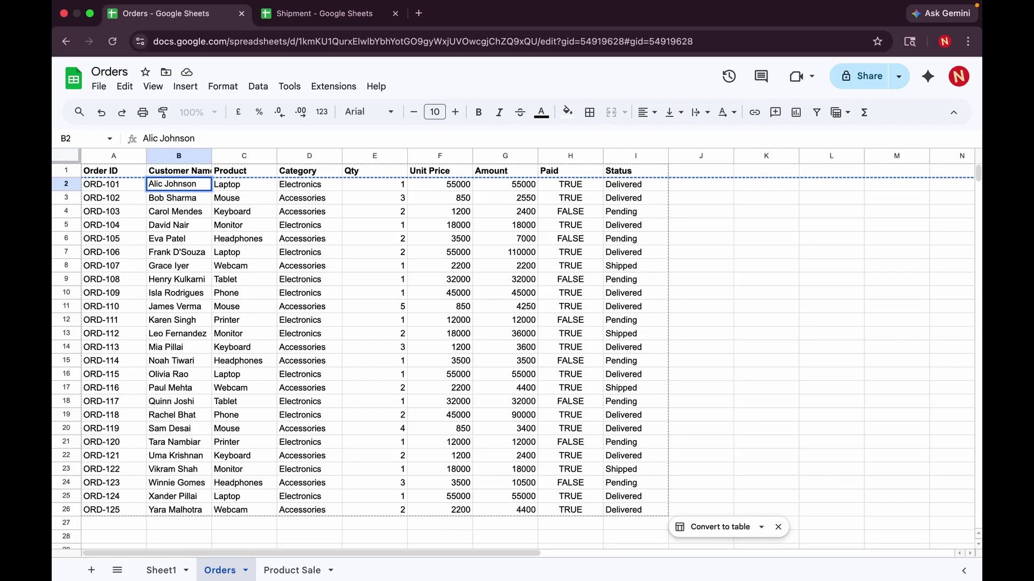
{"action": "type", "text": "e"}
{"action": "left_click", "coordinate": [240, 211]}
{"action": "left_click", "coordinate": [318, 13]}
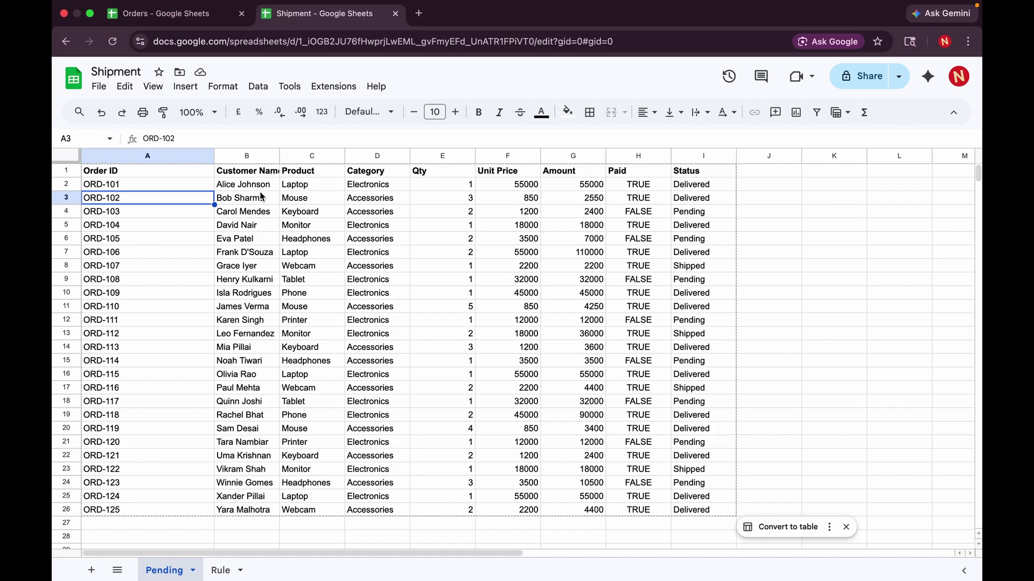
{"action": "left_click", "coordinate": [192, 14]}
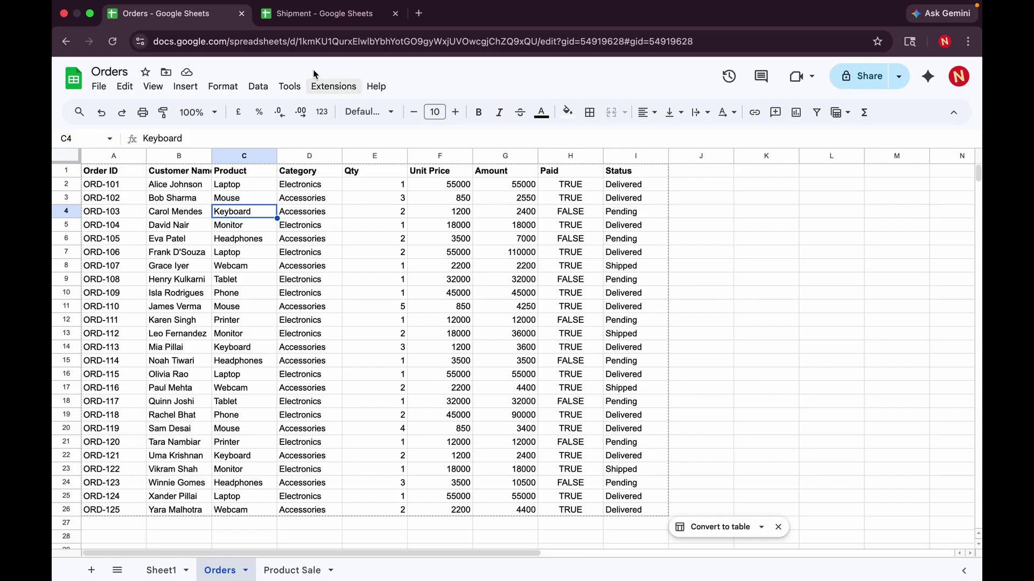
- Review the IMPORTRANGE and FILTER notes on the Rule sheet, then return to Pending's imported orders
{"action": "left_click", "coordinate": [311, 12]}
{"action": "left_click", "coordinate": [224, 570]}
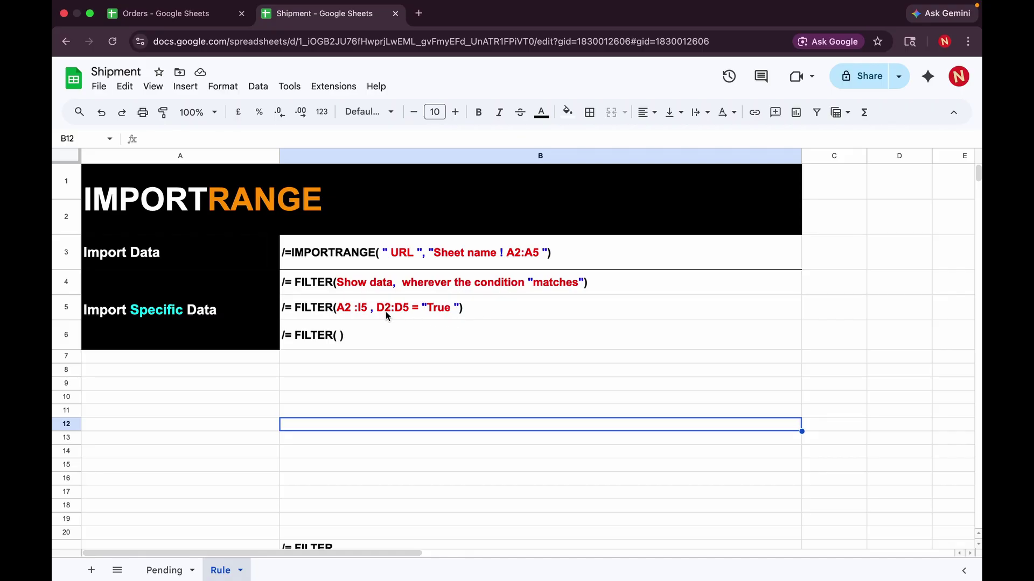
{"action": "left_click", "coordinate": [172, 569]}
{"action": "scroll", "coordinate": [264, 456], "scroll_direction": "down", "scroll_amount": 4}
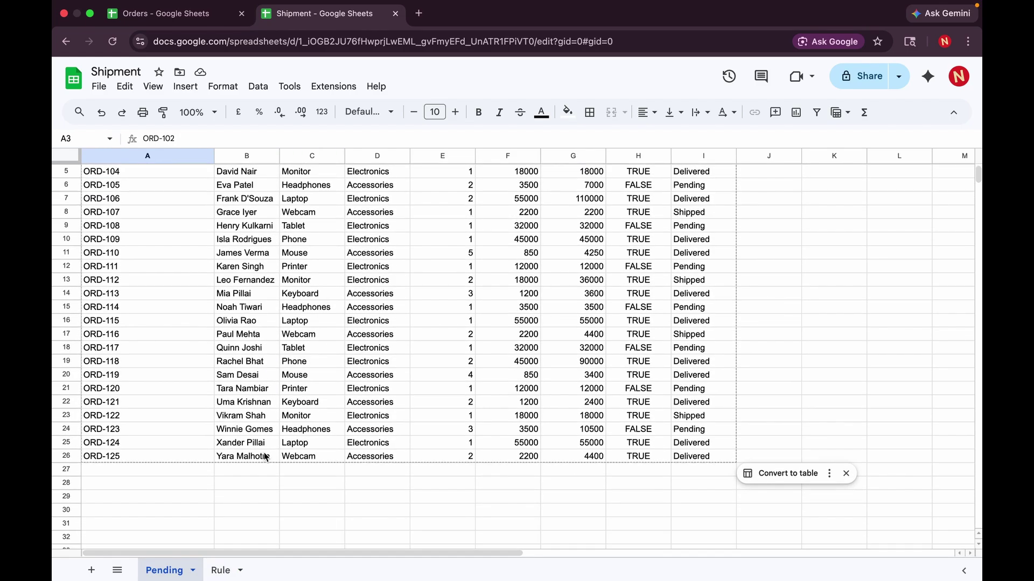
{"action": "scroll", "coordinate": [196, 322], "scroll_direction": "up", "scroll_amount": 4}
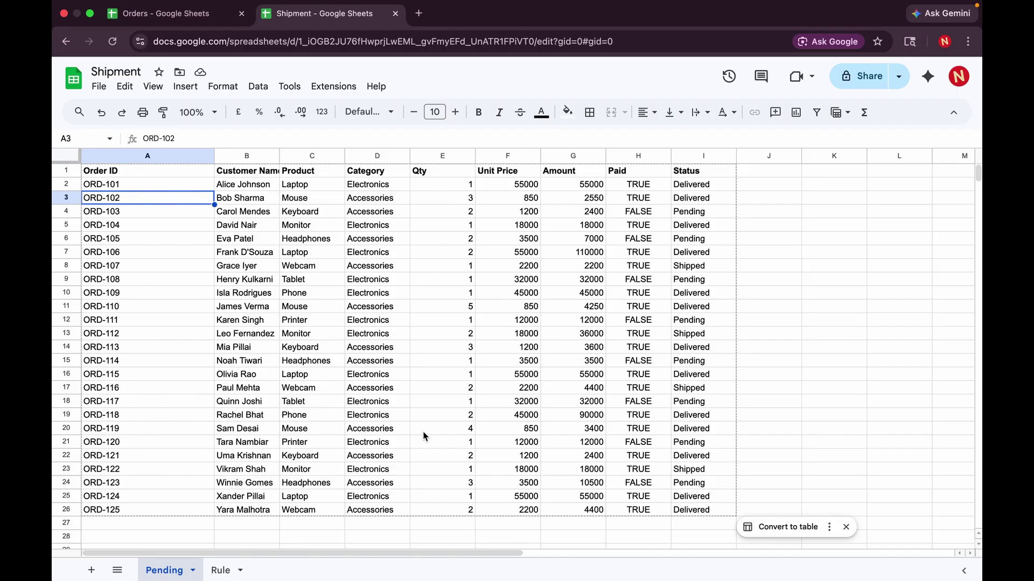
{"action": "scroll", "coordinate": [423, 459], "scroll_direction": "down", "scroll_amount": 3}
{"action": "double_click", "coordinate": [150, 482]}
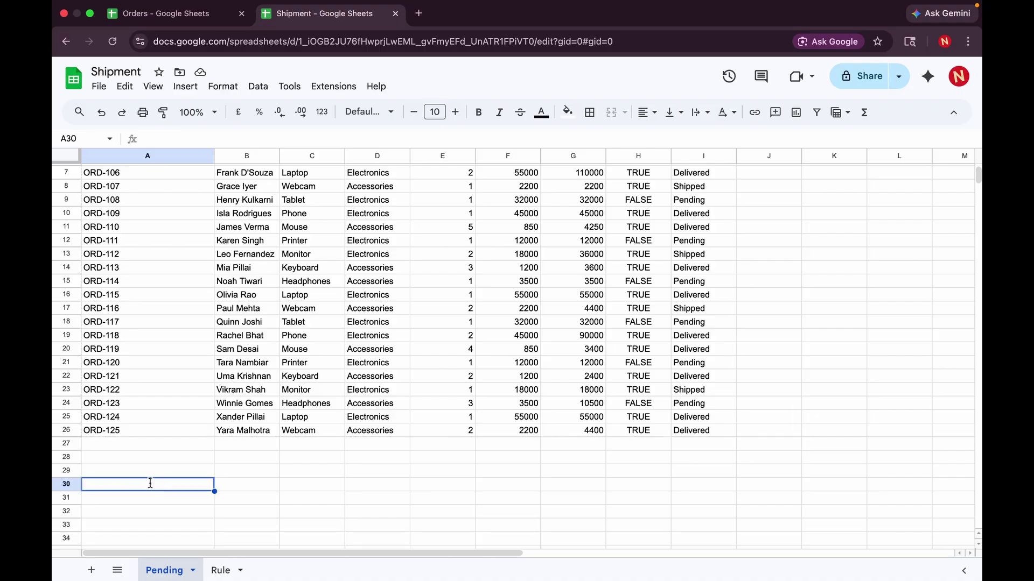
{"action": "type", "text": "=FILTER"}
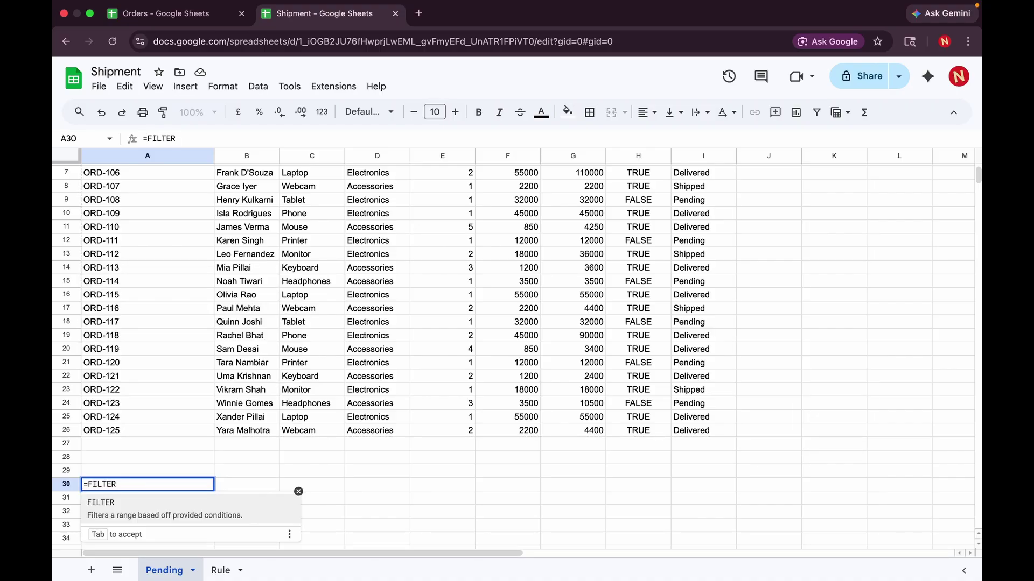
{"action": "key", "text": "Tab"}
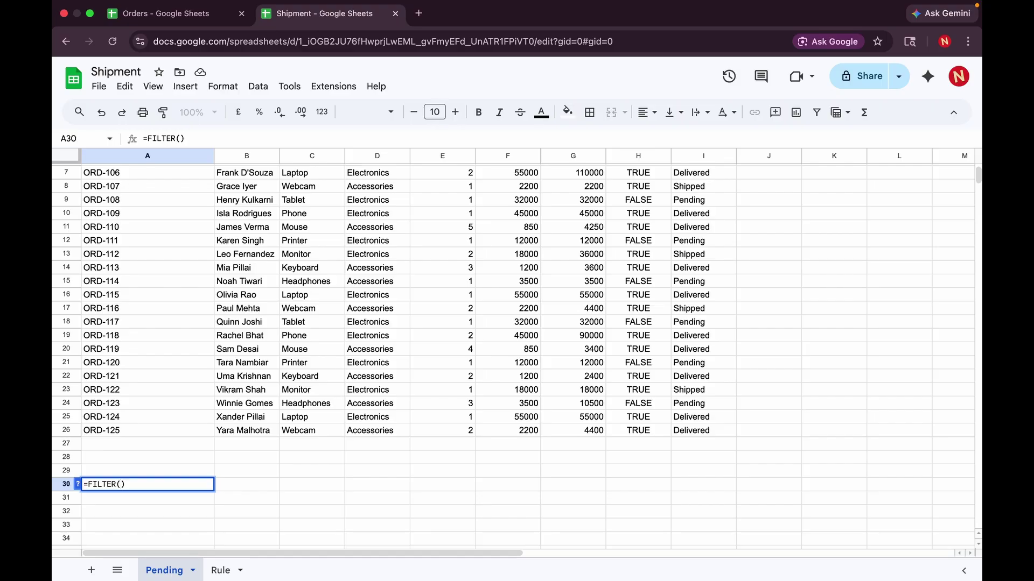
{"action": "type", "text": "A2"}
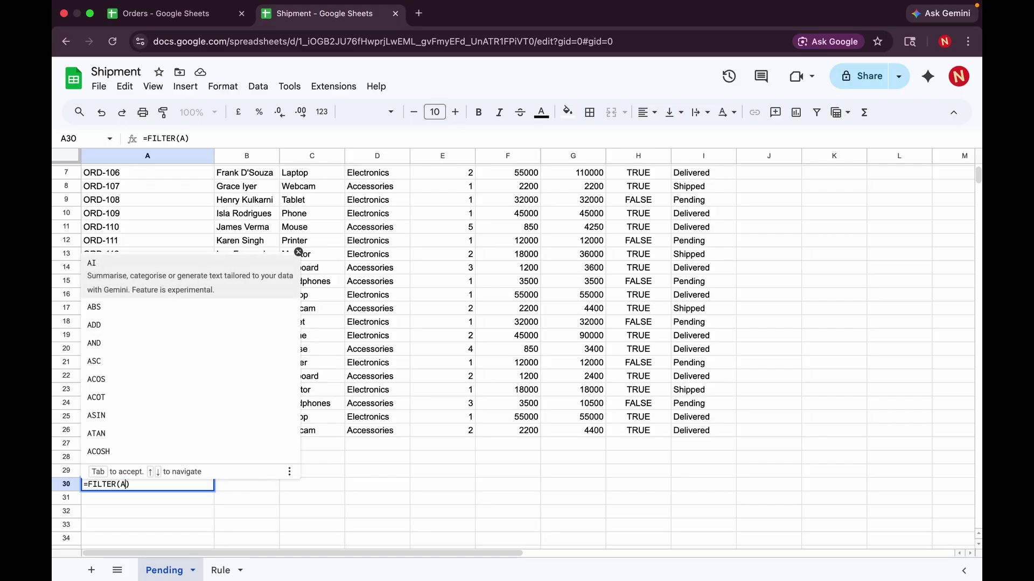
{"action": "type", "text": ":"}
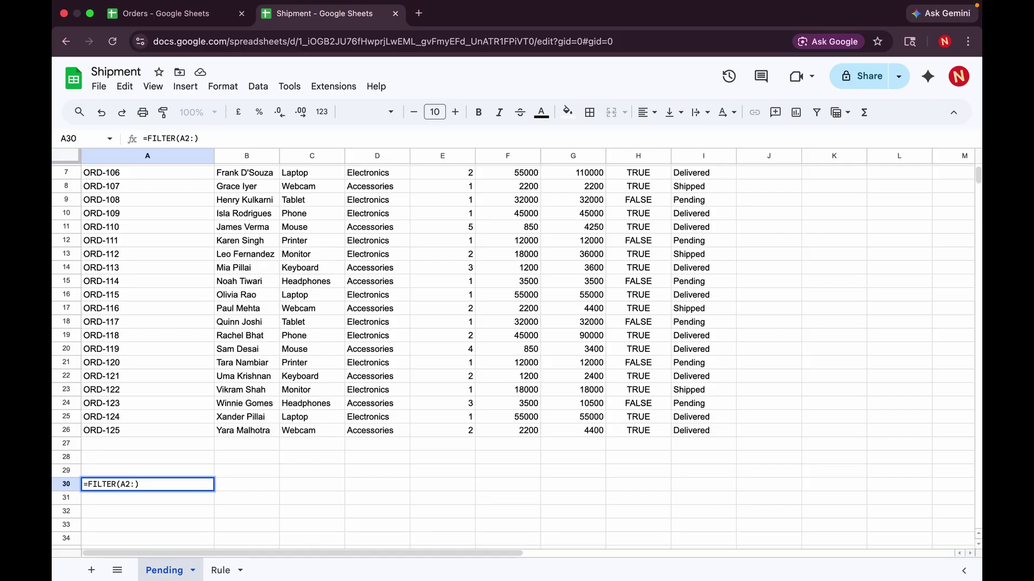
{"action": "type", "text": "I26"}
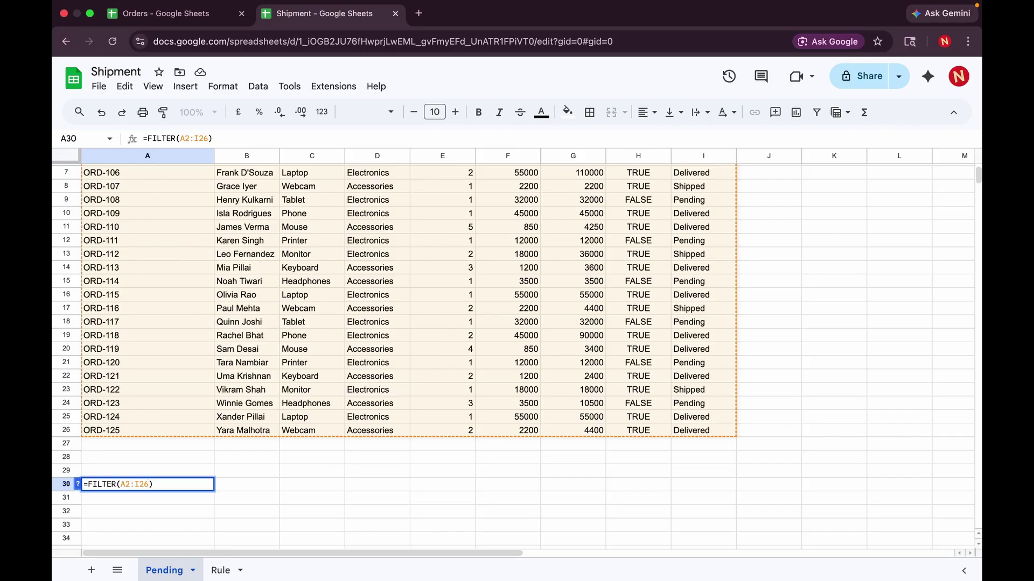
{"action": "type", "text": ","}
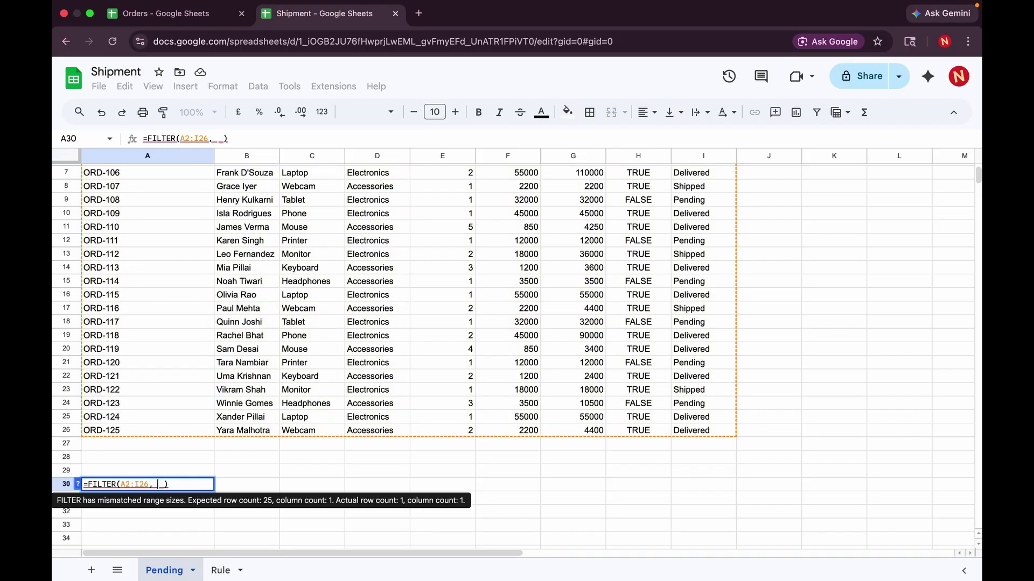
{"action": "scroll", "coordinate": [260, 419], "scroll_direction": "up", "scroll_amount": 3}
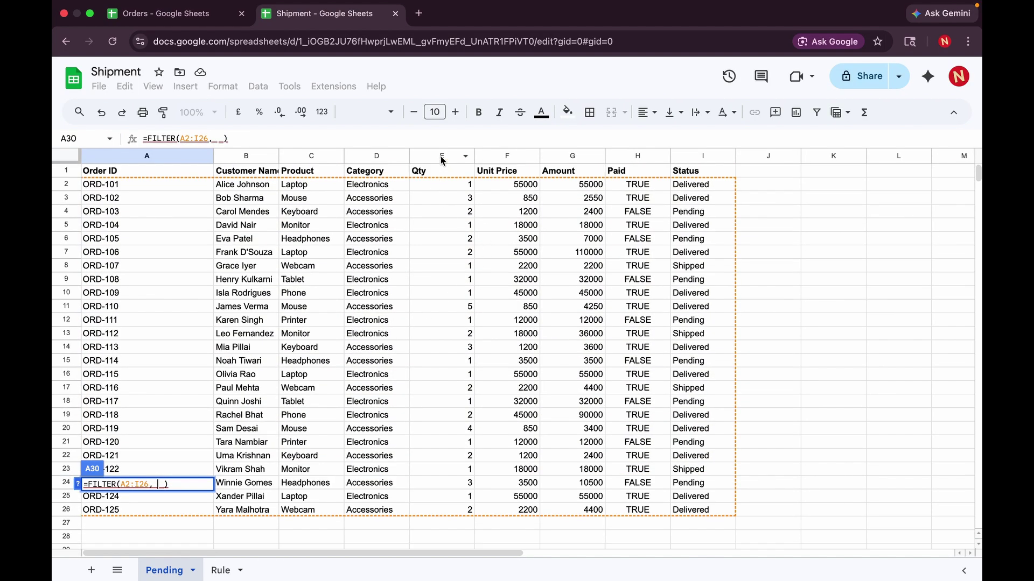
{"action": "scroll", "coordinate": [440, 321], "scroll_direction": "down", "scroll_amount": 5}
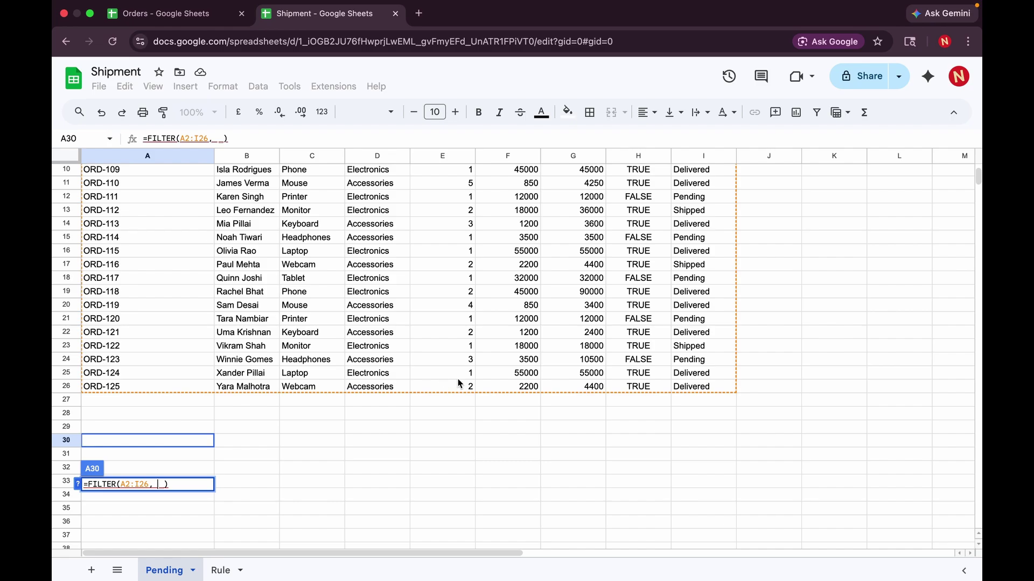
{"action": "type", "text": "E2:"}
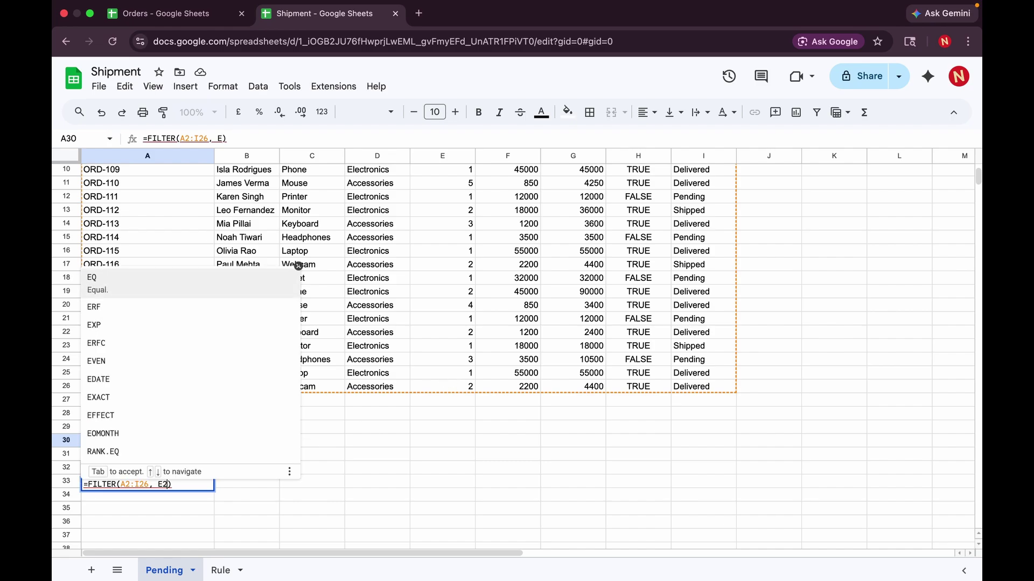
{"action": "type", "text": "@6"}
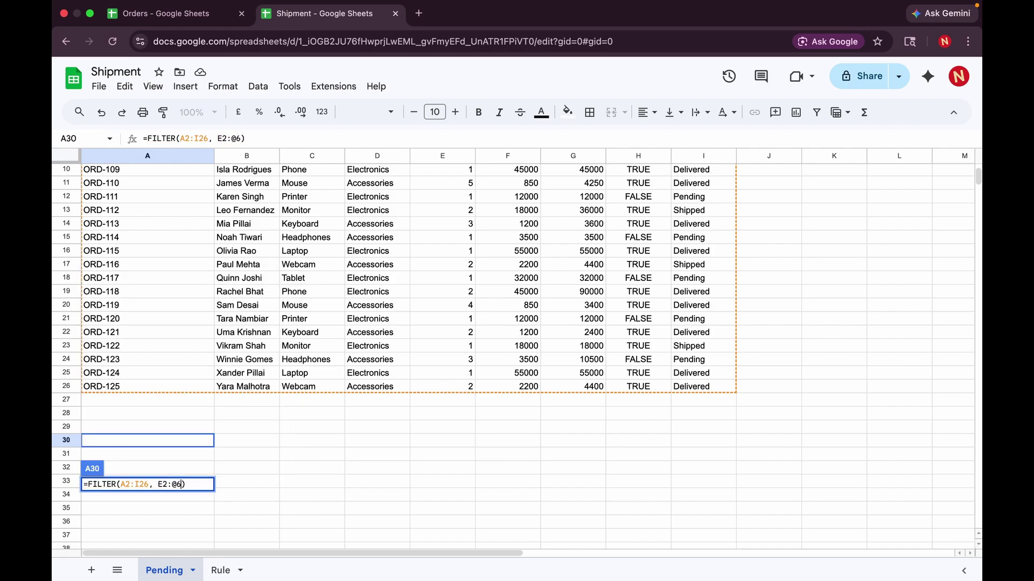
{"action": "key", "text": "BackSpace"}
{"action": "type", "text": "E26>1"}
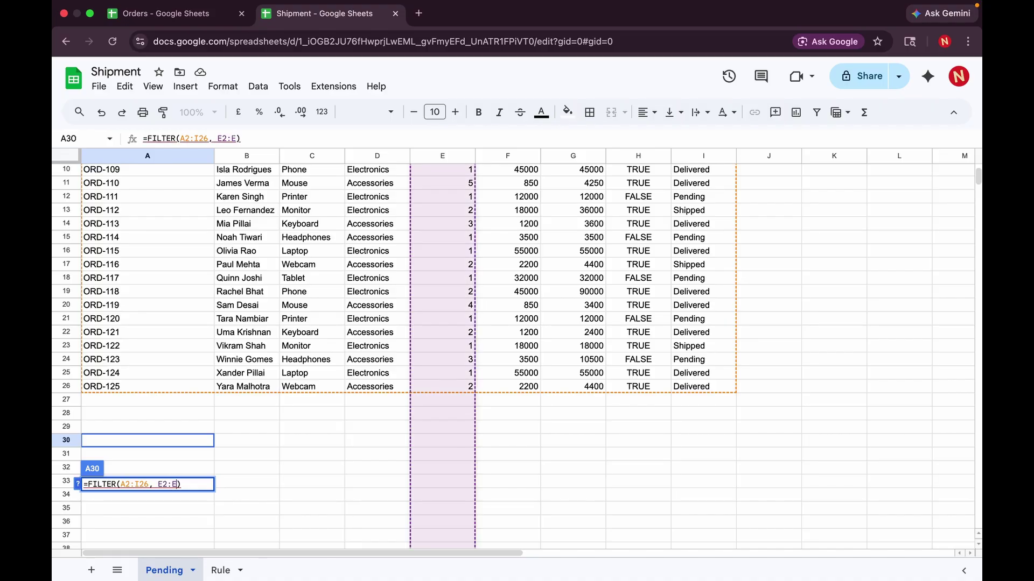
{"action": "key", "text": "Delete"}
{"action": "left_click", "coordinate": [182, 484]}
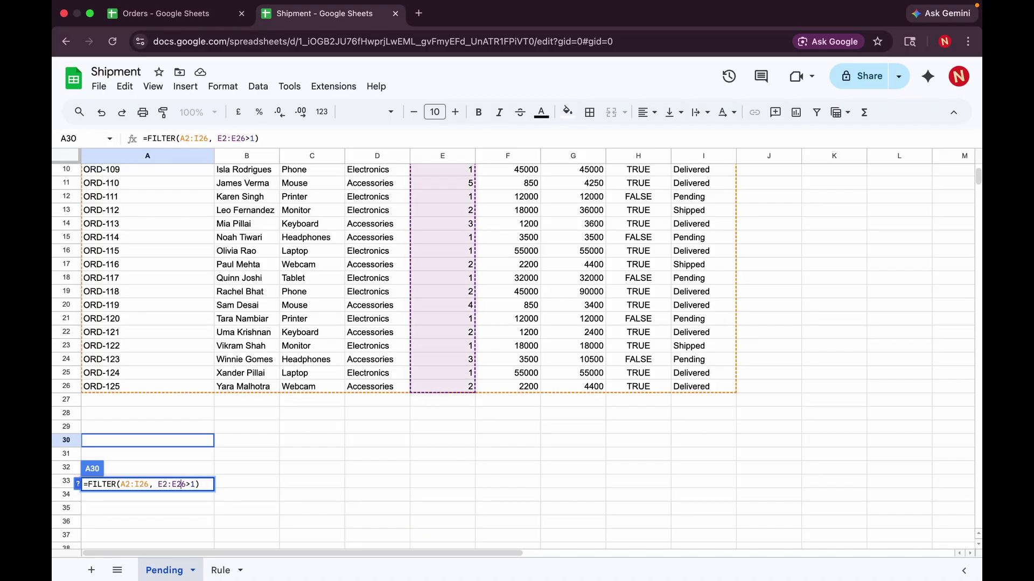
{"action": "key", "text": "BackSpace"}
{"action": "key", "text": "Return"}
{"action": "scroll", "coordinate": [310, 456], "scroll_direction": "down", "scroll_amount": 5}
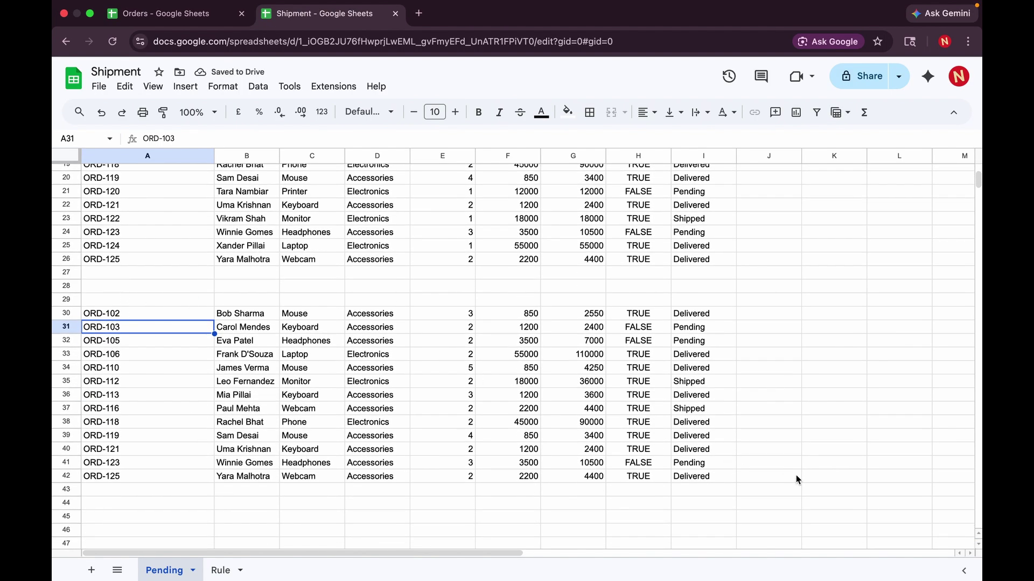
{"action": "left_click", "coordinate": [152, 315]}
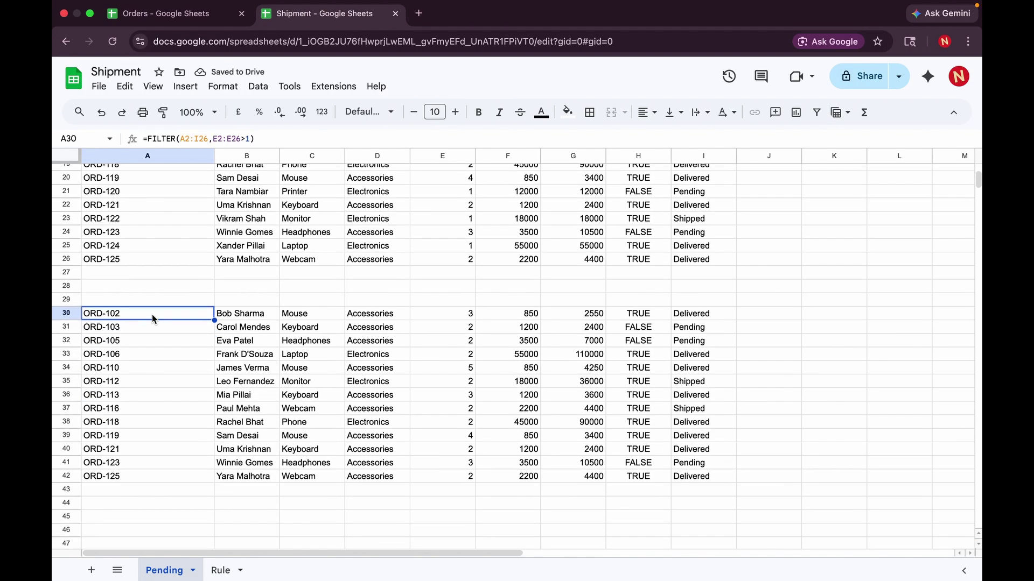
{"action": "key", "text": "Delete"}
{"action": "left_click", "coordinate": [317, 364]}
{"action": "scroll", "coordinate": [317, 362], "scroll_direction": "up", "scroll_amount": 6}
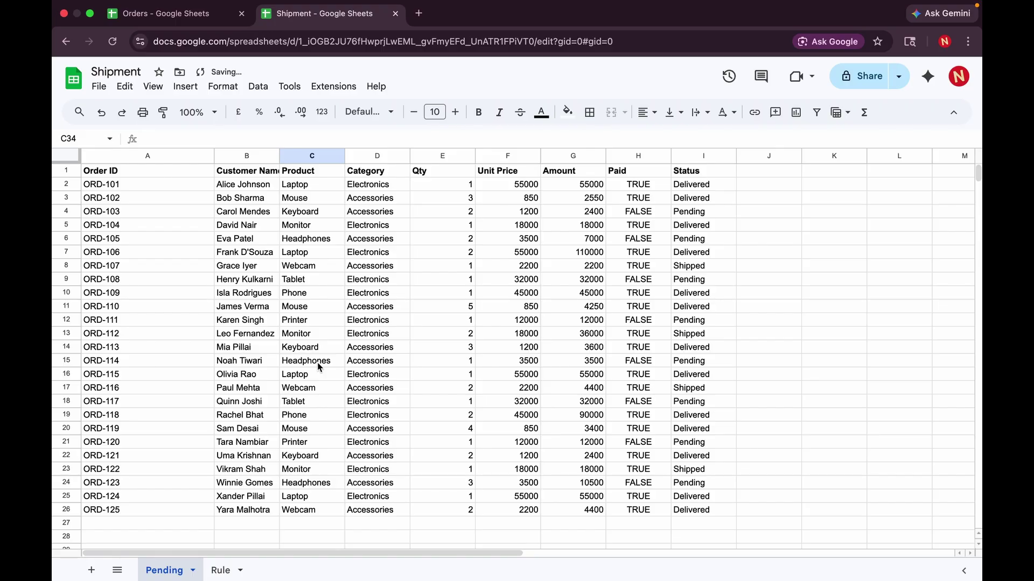
- Read the Rule sheet's note on wrapping IMPORTRANGE in FILTER, then return to Pending
{"action": "left_click", "coordinate": [215, 574]}
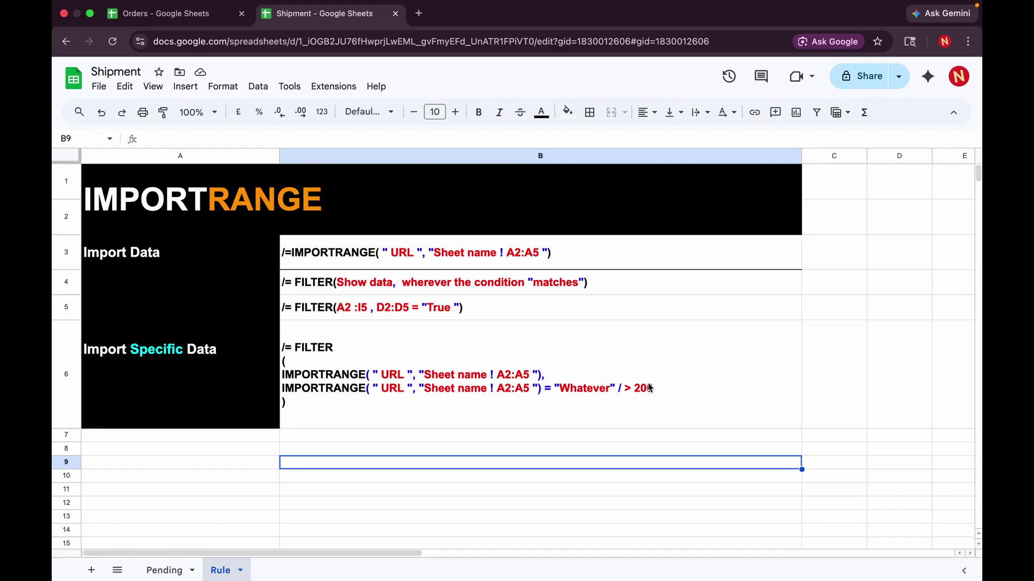
{"action": "left_click", "coordinate": [162, 570]}
- Replace A2's IMPORTRANGE formula with =FILTER( and continue on a new line
{"action": "left_click", "coordinate": [119, 184]}
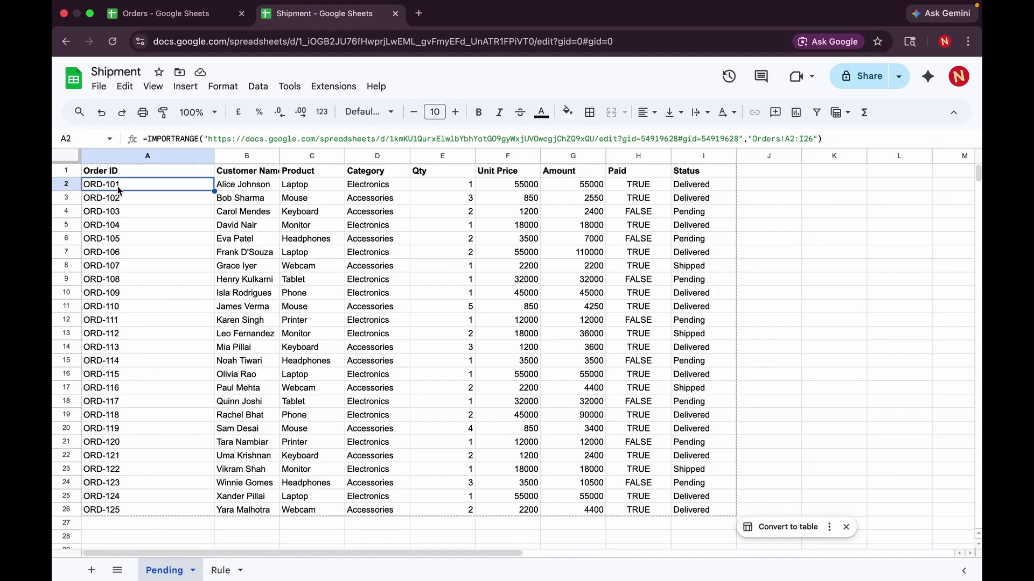
{"action": "key", "text": "Delete"}
{"action": "type", "text": "="}
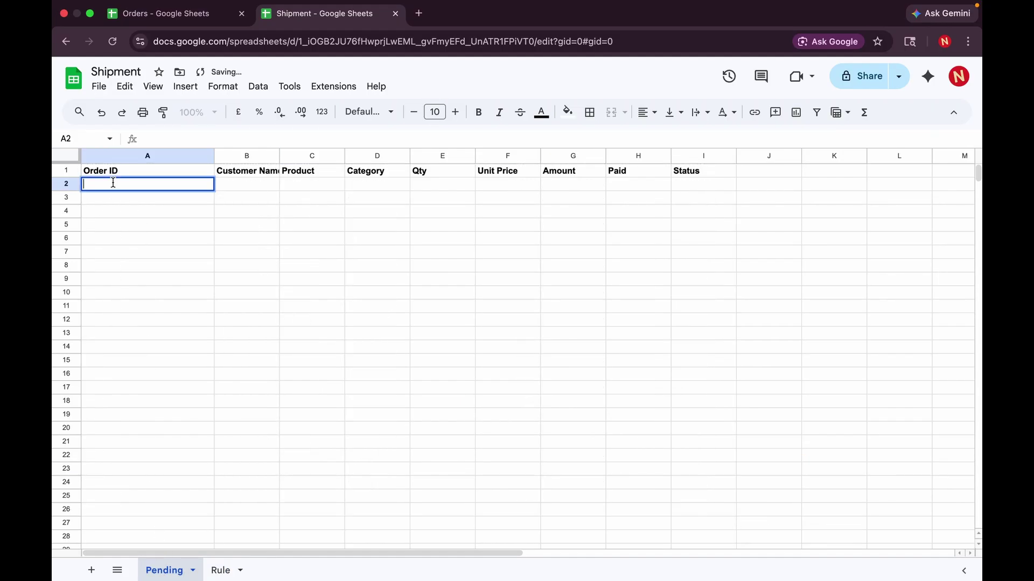
{"action": "type", "text": "FILTER"}
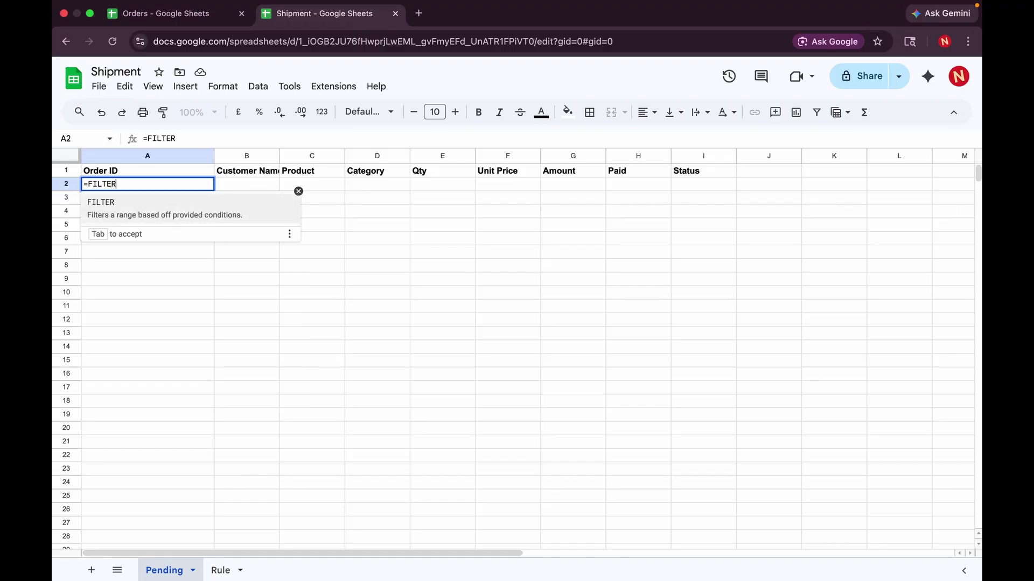
{"action": "type", "text": "("}
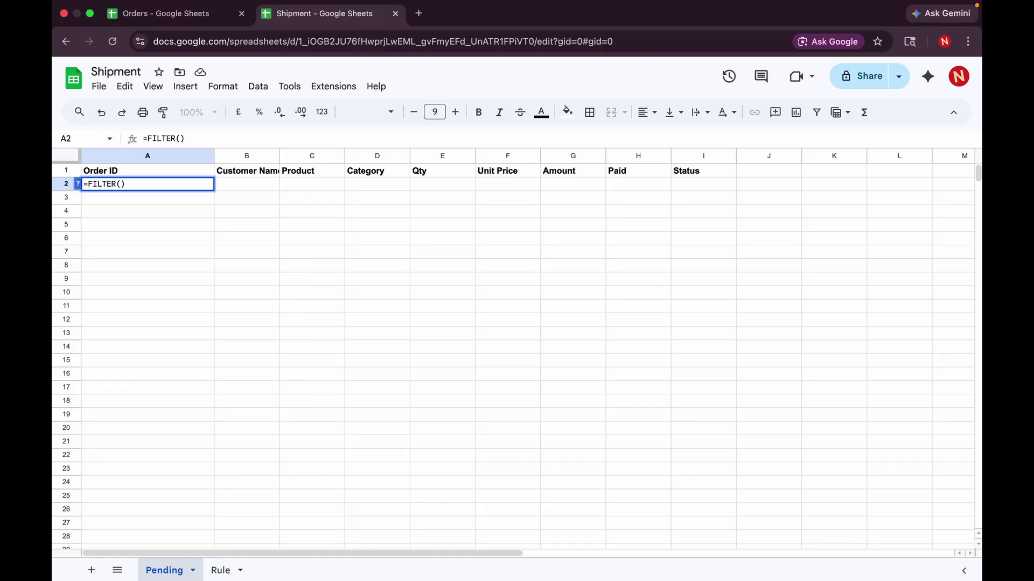
{"action": "key", "text": "alt+Return"}
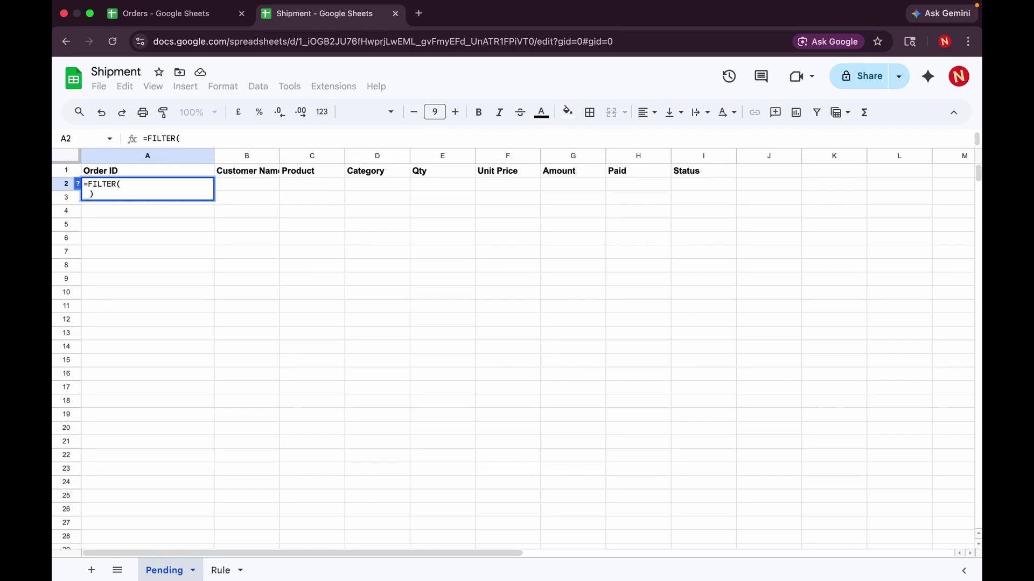
- Write IMPORTRANGE("","") on the second line, fixing a typo and a stray bracket
{"action": "type", "text": "IMPORTA"}
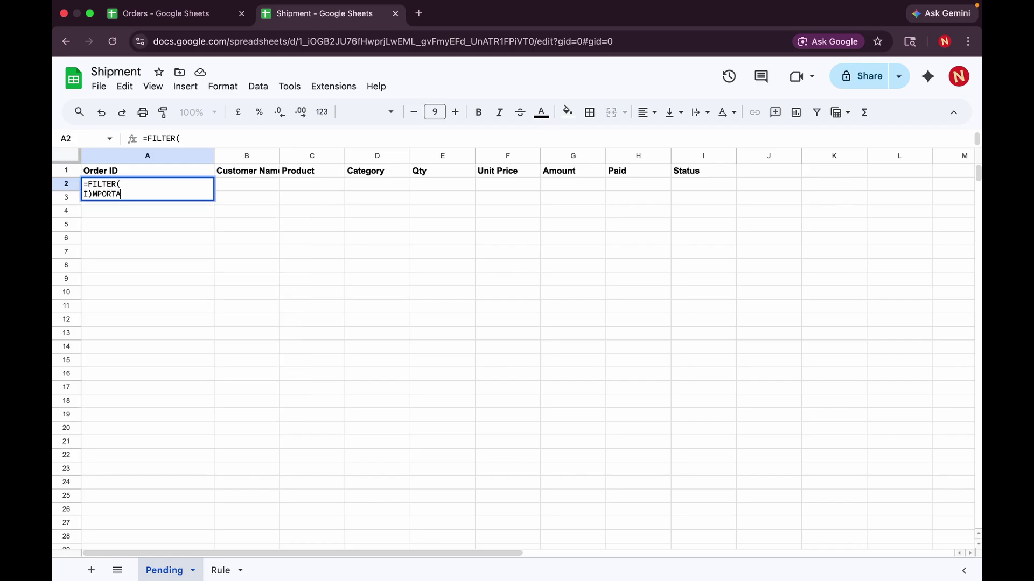
{"action": "key", "text": "BackSpace"}
{"action": "type", "text": "RANGE"}
{"action": "left_click", "coordinate": [87, 194]}
{"action": "key", "text": "Delete"}
{"action": "left_click", "coordinate": [154, 197]}
{"action": "type", "text": "(\"\""}
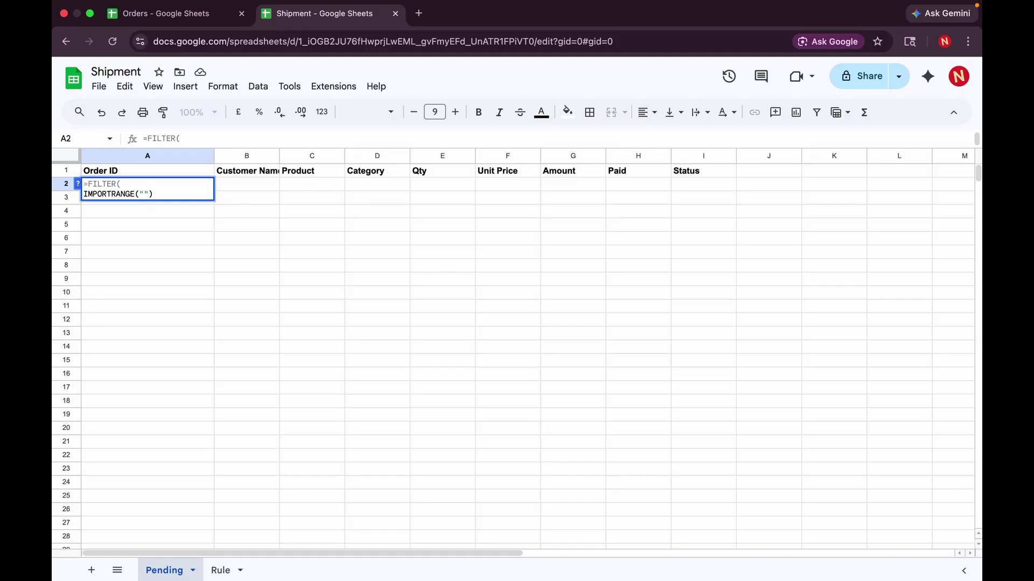
{"action": "type", "text": ",\"\""}
{"action": "key", "text": "Left"}
{"action": "key", "text": "Left"}
{"action": "key", "text": "Left"}
{"action": "key", "text": "Left"}
- Fill IMPORTRANGE with the Orders spreadsheet URL and range Orders!a2:I26, then add a comma and new line
{"action": "left_click", "coordinate": [167, 15]}
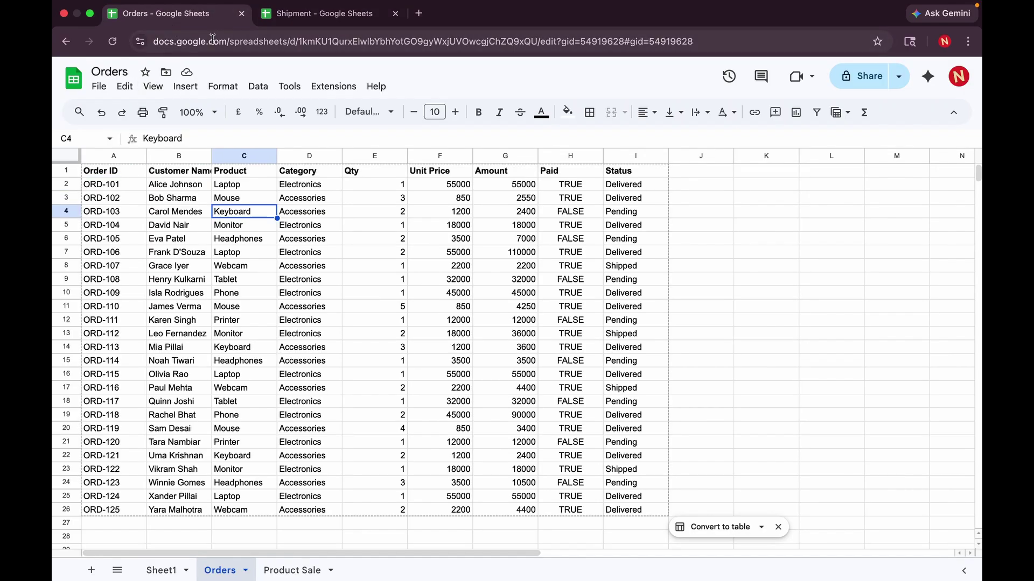
{"action": "left_click", "coordinate": [213, 40]}
{"action": "key", "text": "ctrl+c"}
{"action": "left_click", "coordinate": [301, 15]}
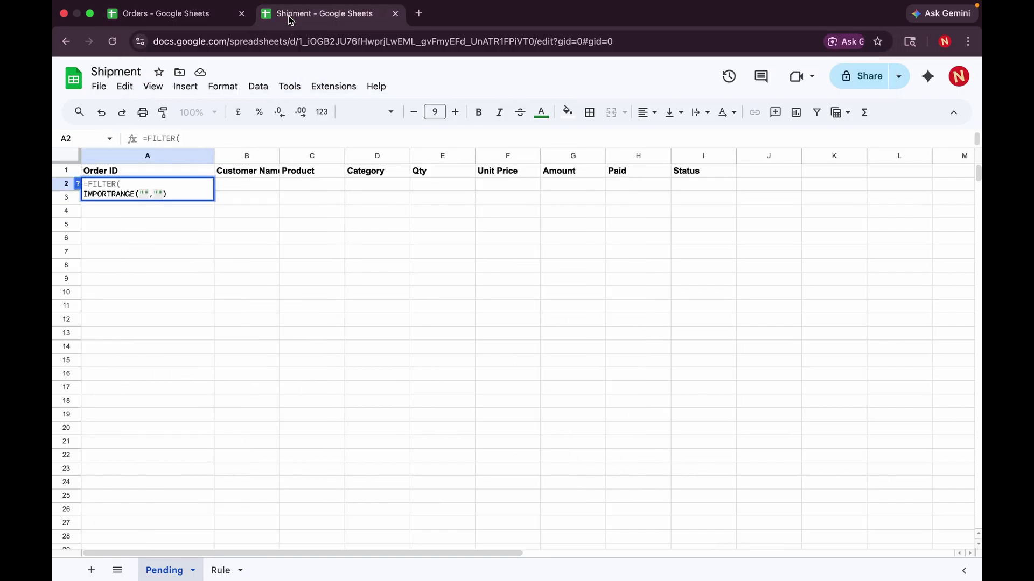
{"action": "key", "text": "ctrl+v"}
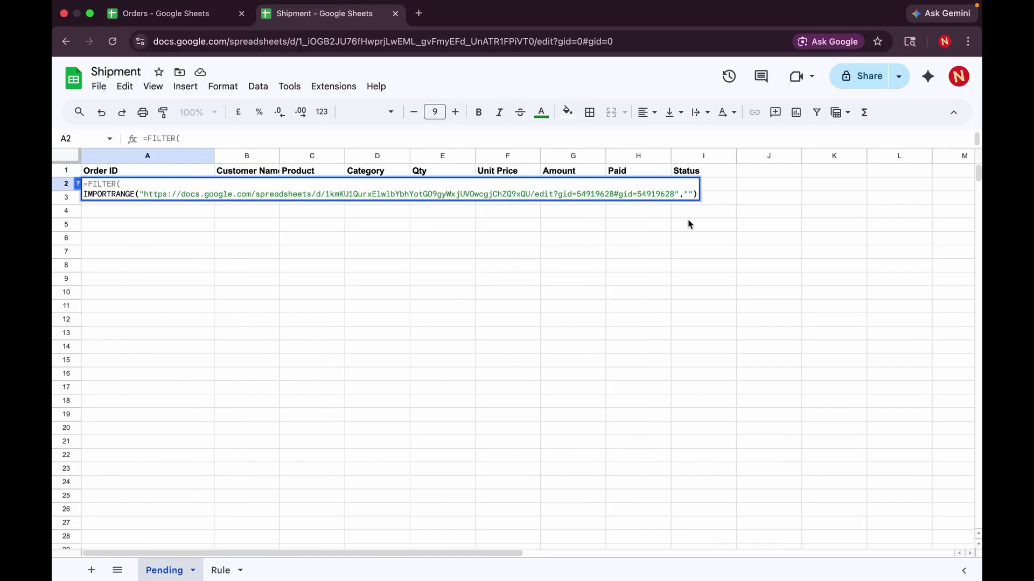
{"action": "left_click", "coordinate": [688, 195]}
{"action": "type", "text": "Orders"}
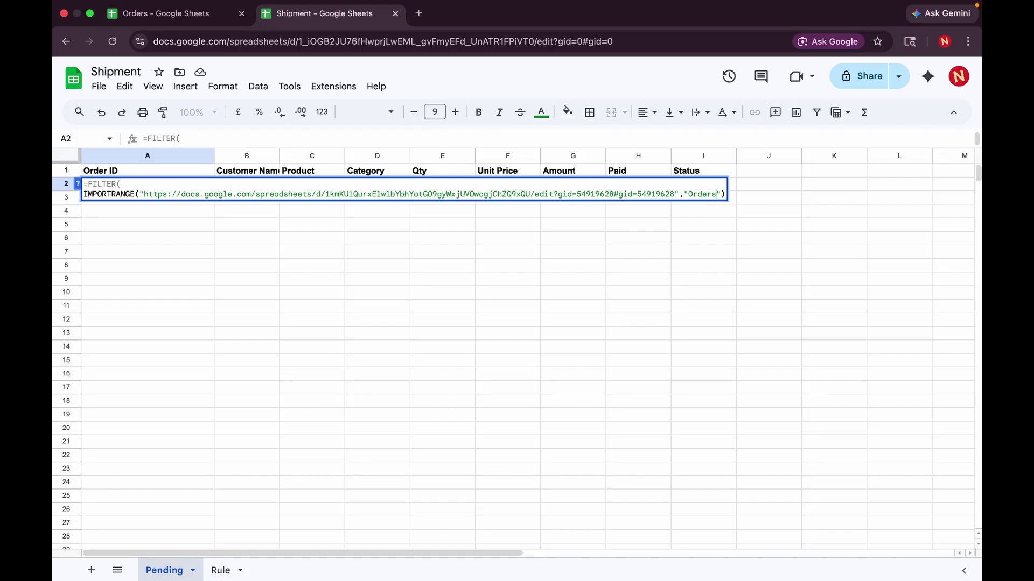
{"action": "type", "text": "!a2:I26"}
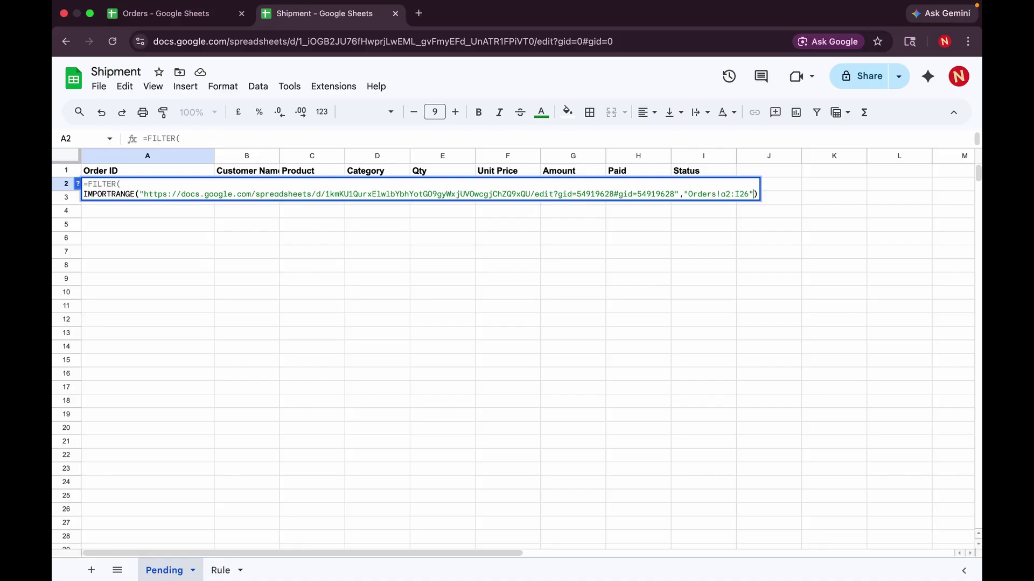
{"action": "type", "text": ","}
{"action": "key", "text": "alt+Return"}
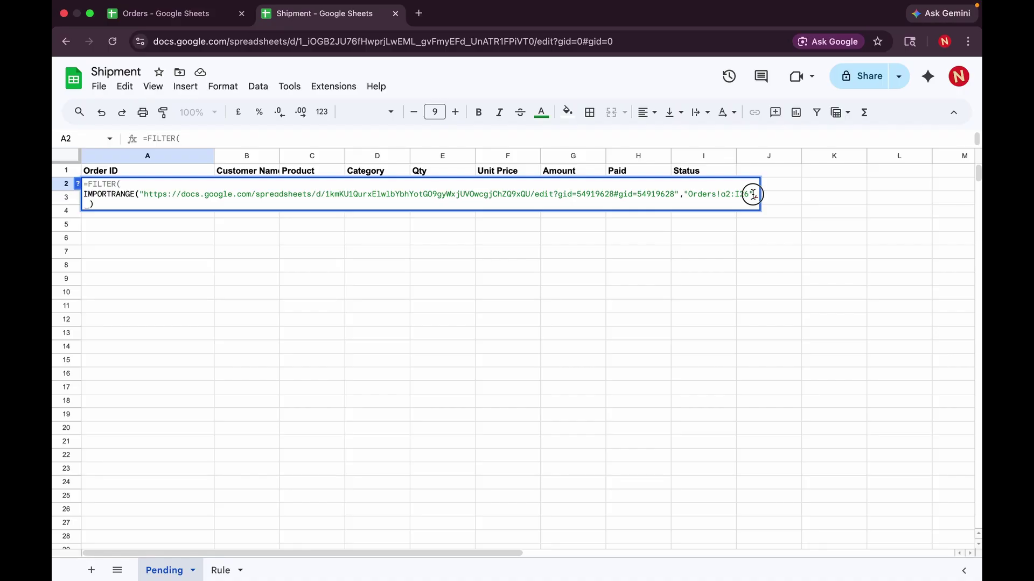
- Duplicate the IMPORTRANGE call onto the formula's third line
{"action": "left_click_drag", "start_coordinate": [752, 194], "coordinate": [84, 194]}
{"action": "key", "text": "super+c"}
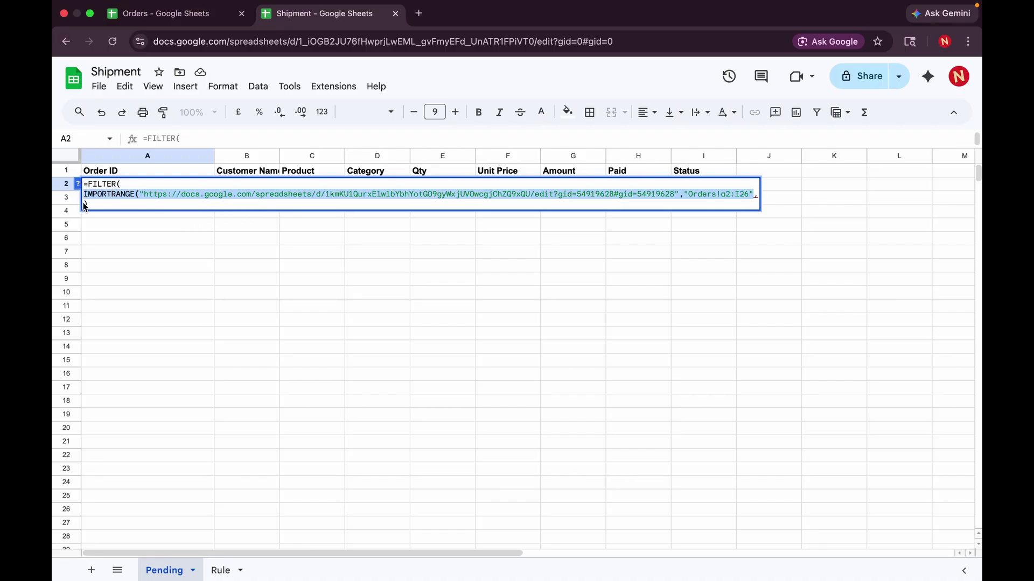
{"action": "left_click", "coordinate": [84, 203]}
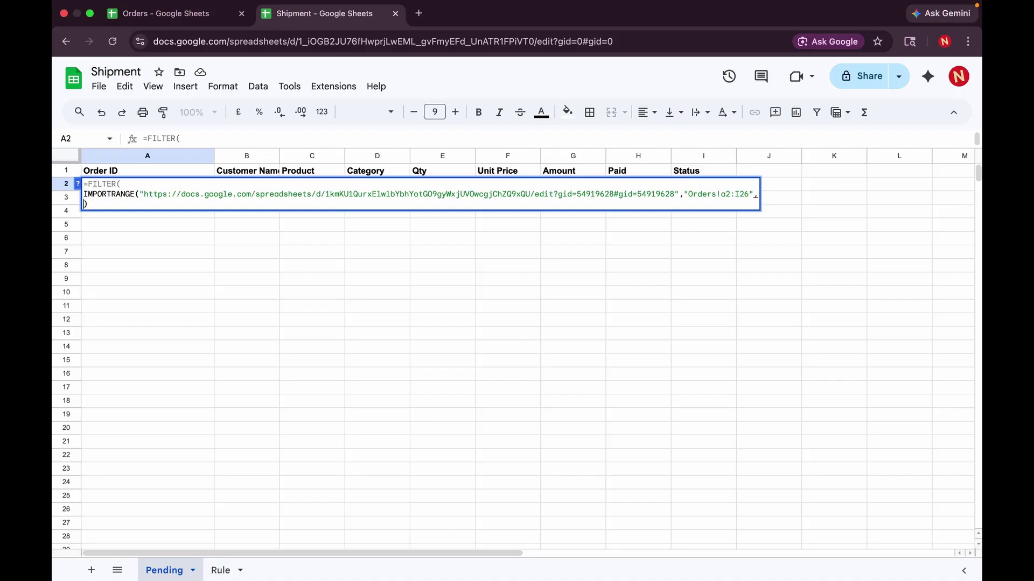
{"action": "key", "text": "super+v"}
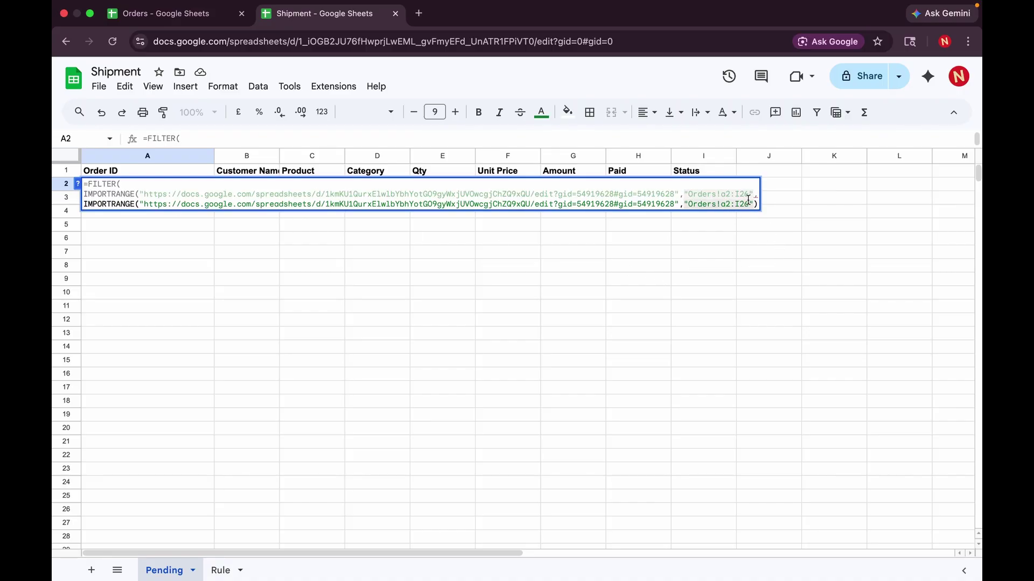
- Set line 2's range to Orders!A2:I26 and line 3's to Orders!I2:I26, checking the Orders columns
{"action": "left_click", "coordinate": [726, 194]}
{"action": "key", "text": "BackSpace"}
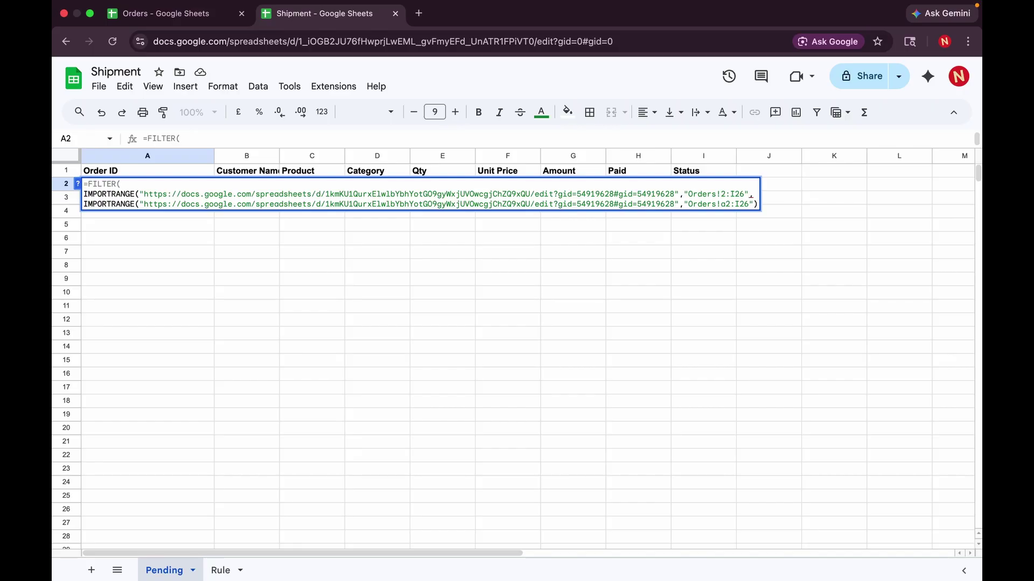
{"action": "type", "text": "A"}
{"action": "key", "text": "Down"}
{"action": "key", "text": "BackSpace"}
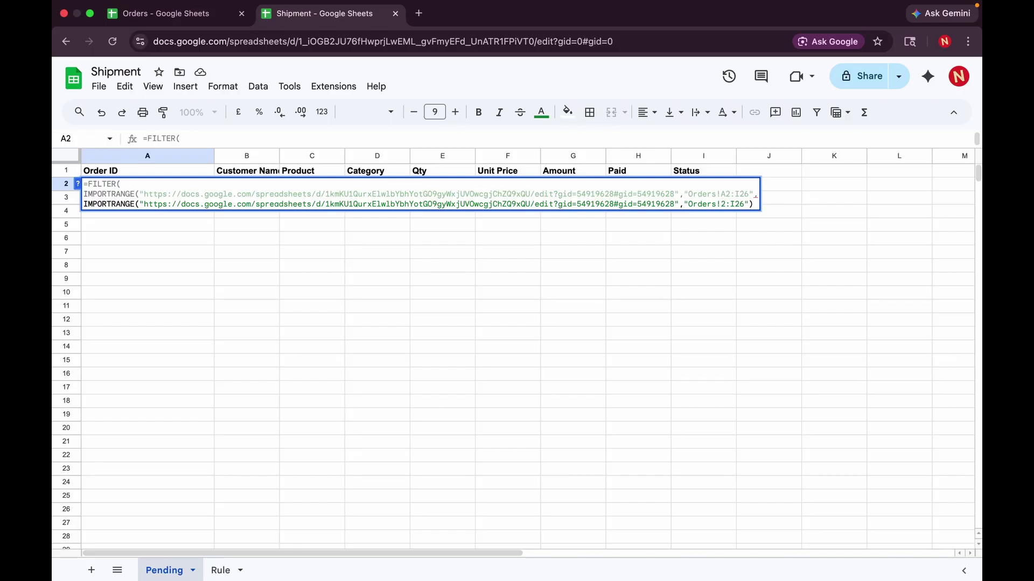
{"action": "type", "text": "I"}
{"action": "left_click", "coordinate": [185, 14]}
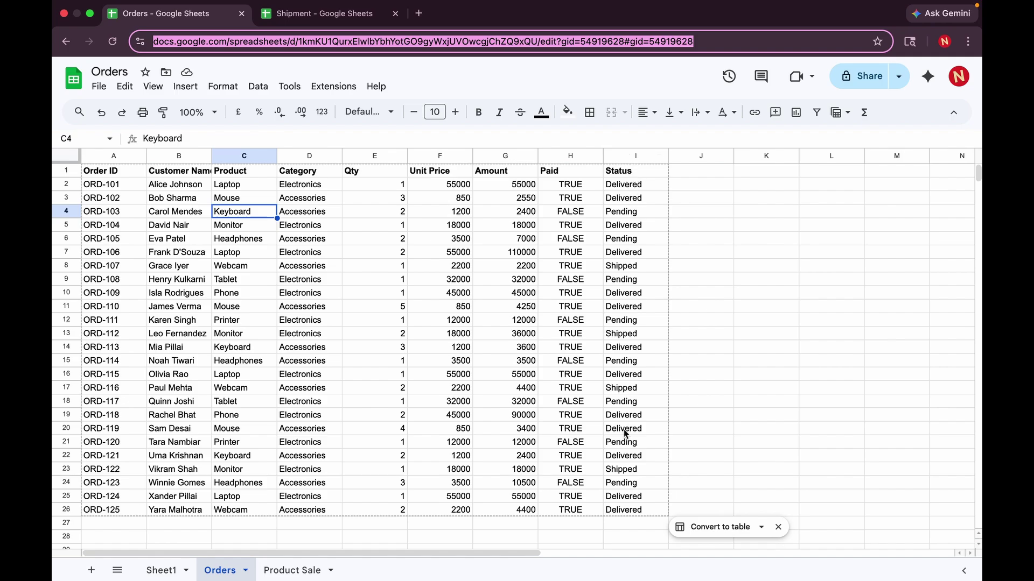
{"action": "scroll", "coordinate": [625, 433], "scroll_direction": "down", "scroll_amount": 2}
{"action": "scroll", "coordinate": [625, 434], "scroll_direction": "up", "scroll_amount": 2}
{"action": "left_click", "coordinate": [334, 13]}
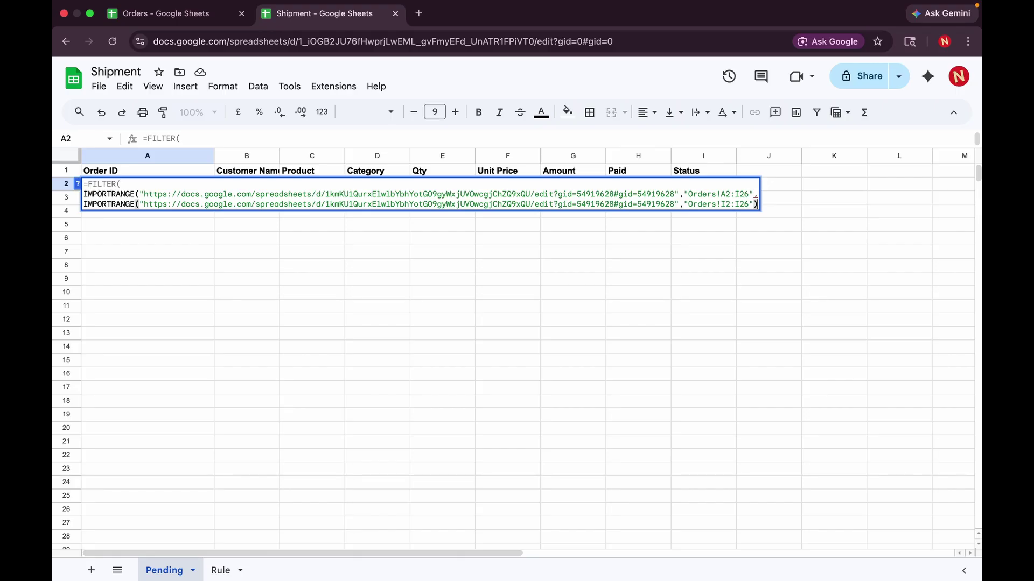
- Finish FILTER with the condition ="Pending" and commit, leaving eight orders ORD-103 to ORD-123
{"action": "left_click", "coordinate": [750, 193]}
{"action": "type", "text": ")"}
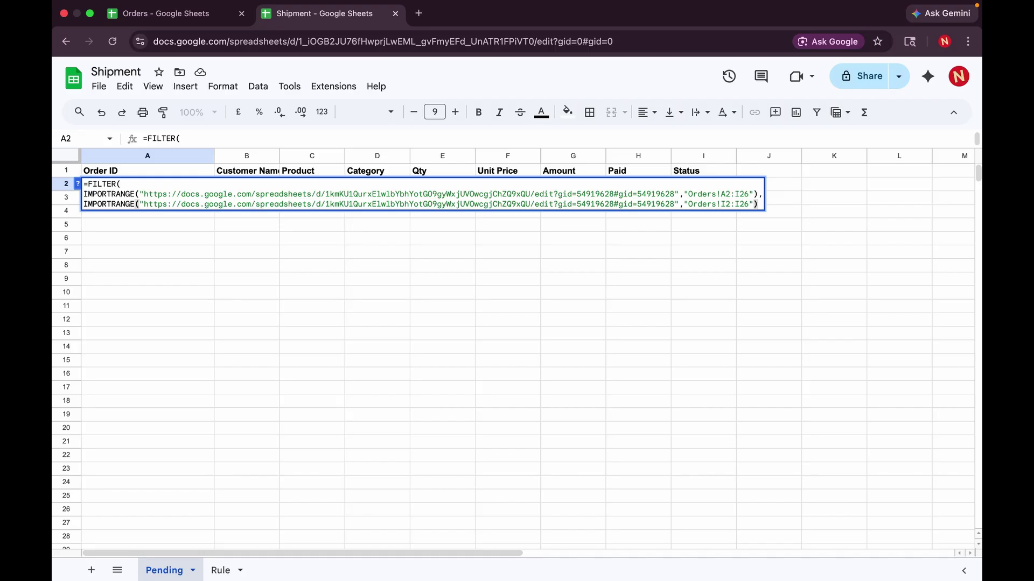
{"action": "type", "text": ")= "}
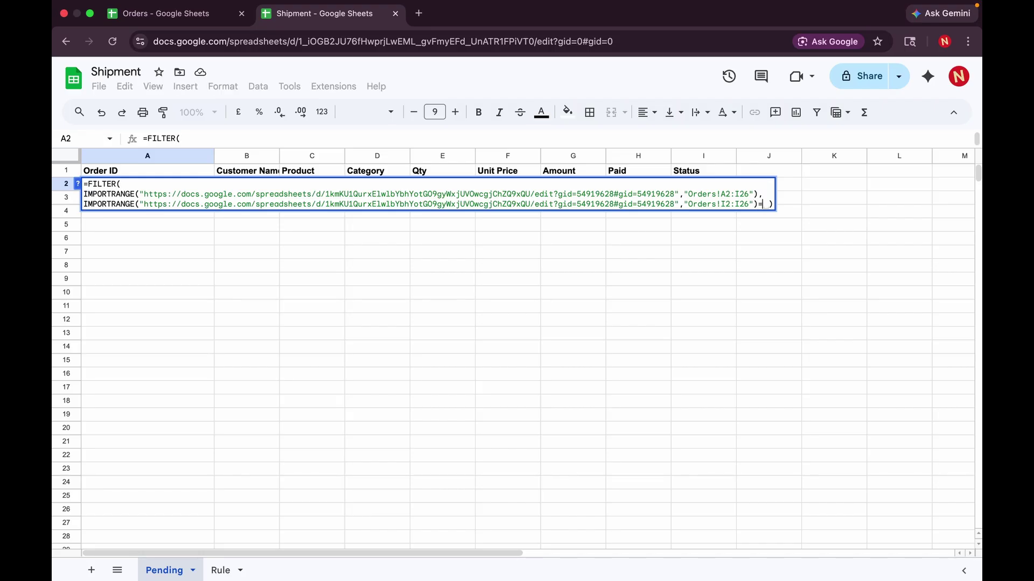
{"action": "type", "text": "\"\""}
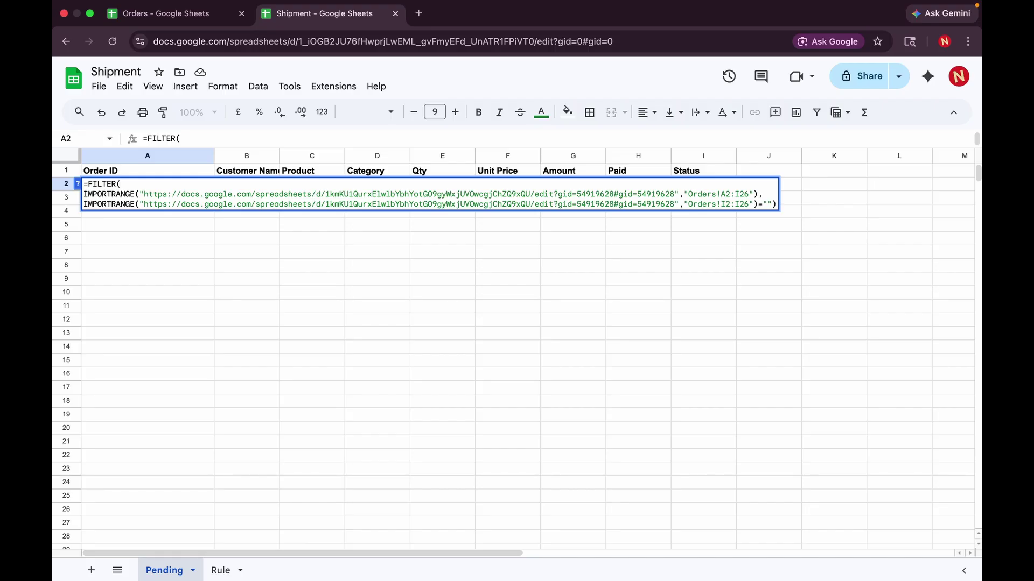
{"action": "type", "text": "Pending"}
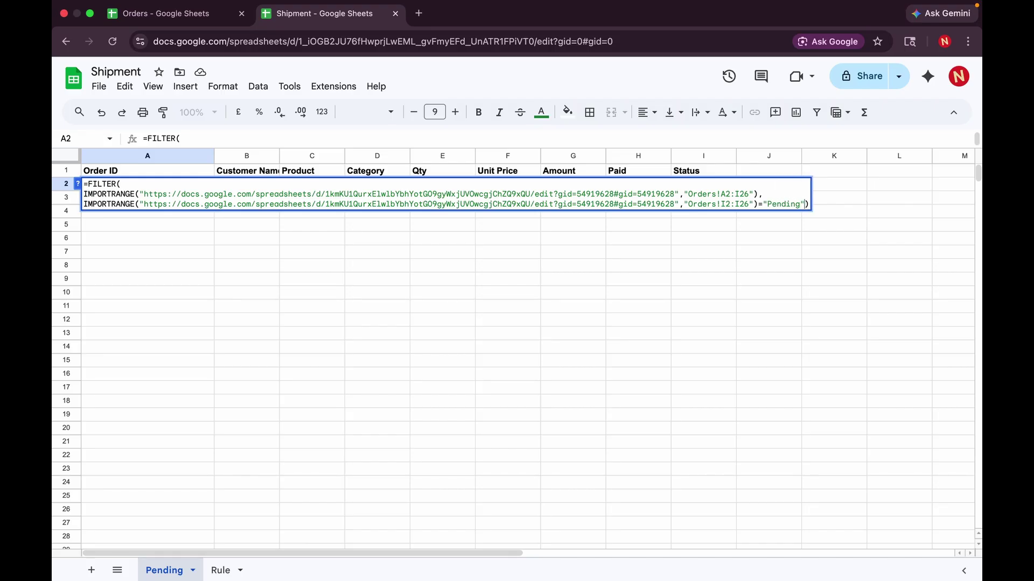
{"action": "key", "text": "Return"}
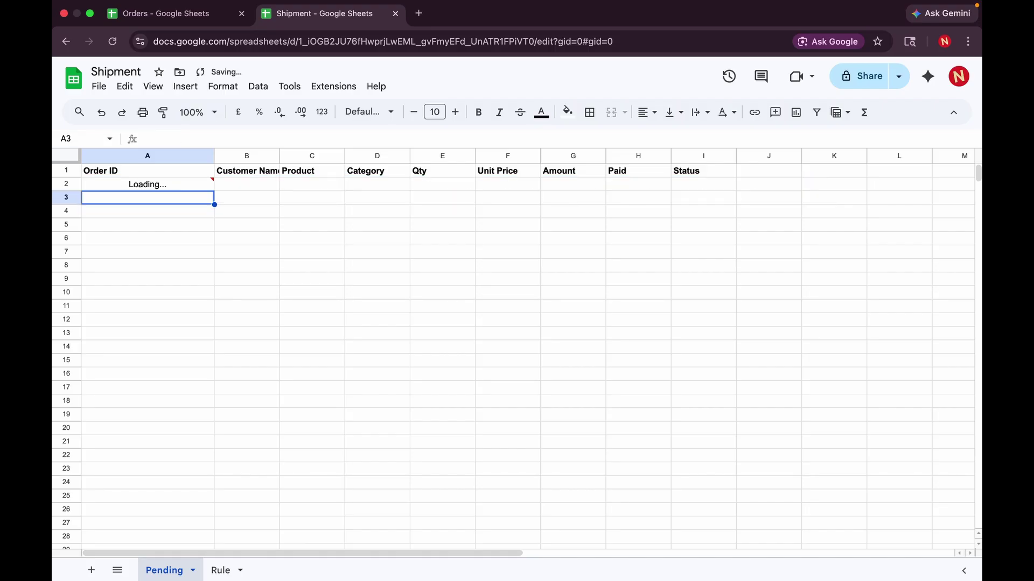
{"action": "left_click", "coordinate": [664, 392]}
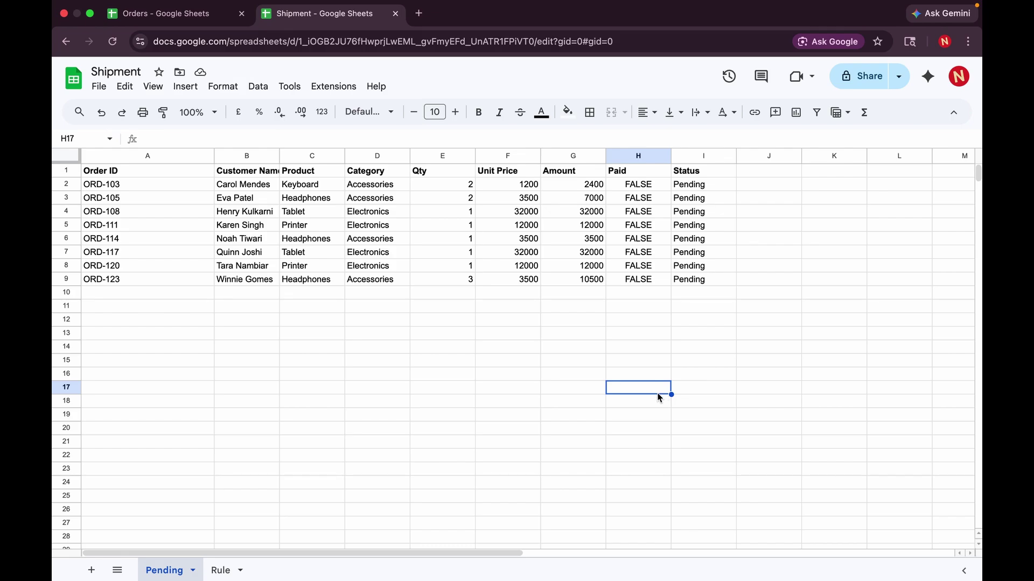
- Check the Orders spreadsheet, then return to the Shipment Pending tab and select cell A2
{"action": "left_click", "coordinate": [185, 14]}
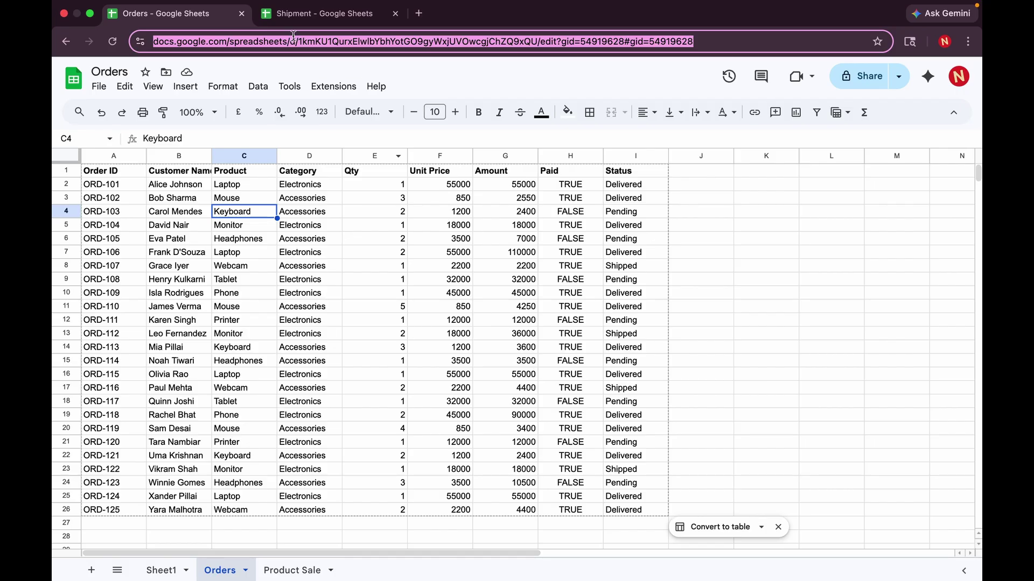
{"action": "left_click", "coordinate": [321, 15]}
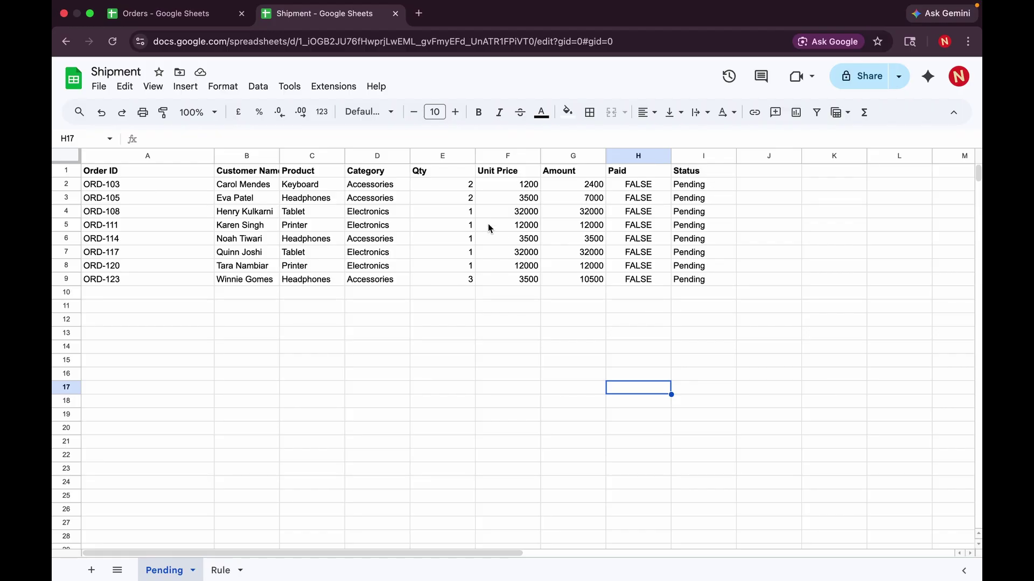
{"action": "left_click", "coordinate": [136, 197]}
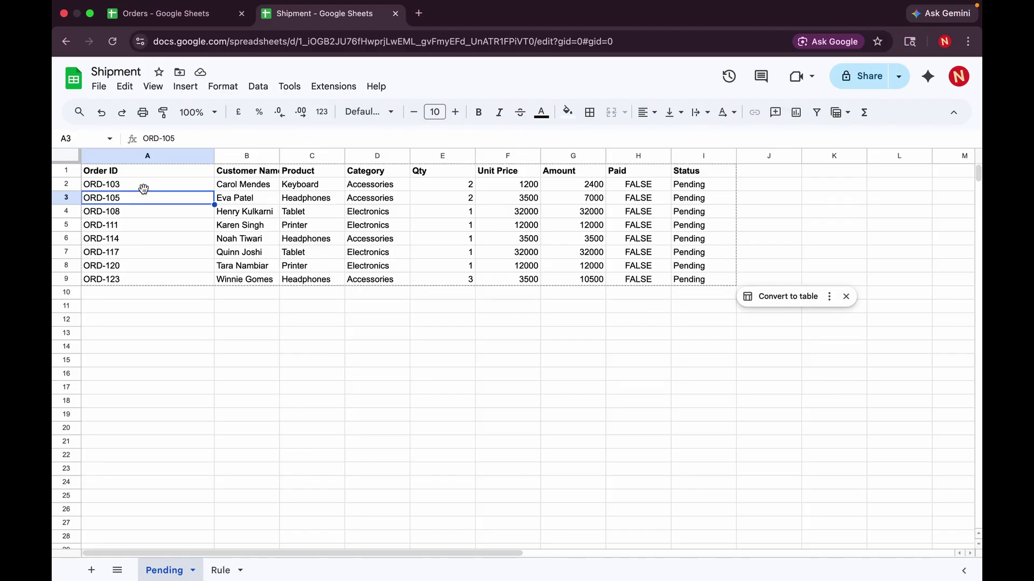
{"action": "left_click", "coordinate": [143, 188]}
- Replace "Pending" with "Delivered" in A2's FILTER condition, listing thirteen delivered orders ORD-101 to ORD-125
{"action": "key", "text": "Return"}
{"action": "key", "text": "Left"}
{"action": "key", "text": "Left"}
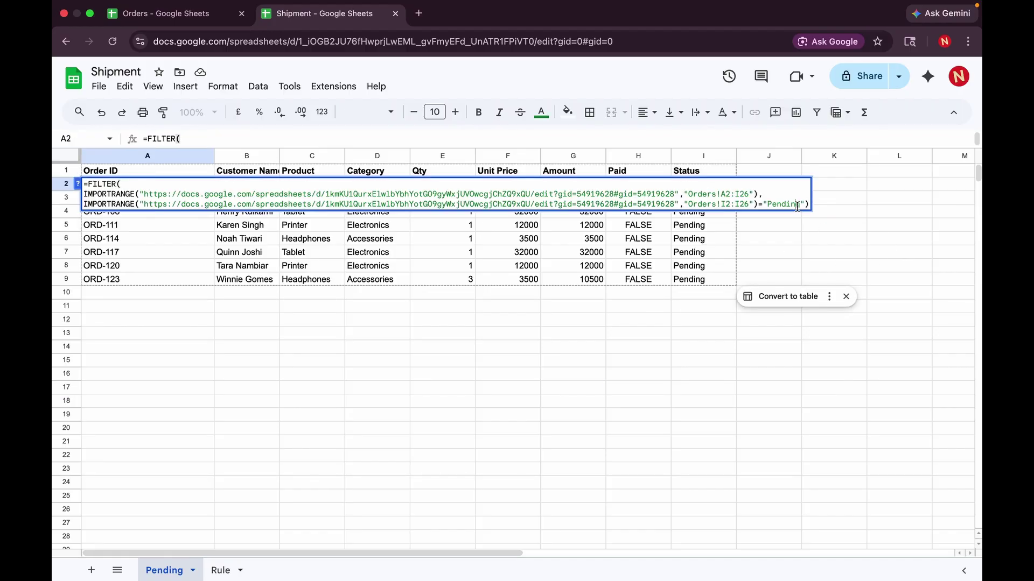
{"action": "key", "text": "BackSpace"}
{"action": "key", "text": "BackSpace"}
{"action": "key", "text": "BackSpace"}
{"action": "key", "text": "BackSpace"}
{"action": "key", "text": "BackSpace"}
{"action": "key", "text": "BackSpace"}
{"action": "key", "text": "BackSpace"}
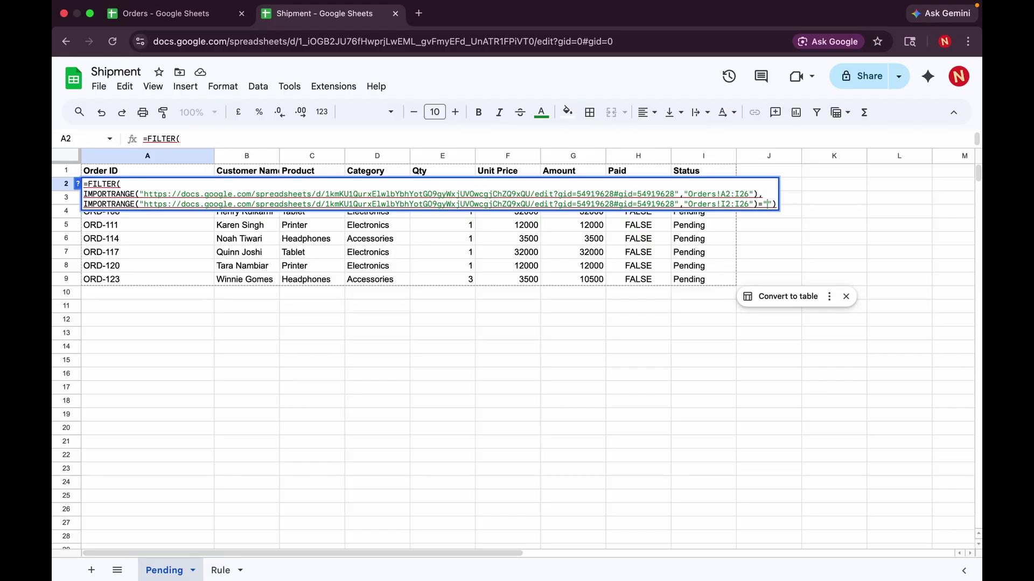
{"action": "type", "text": "Delivred"}
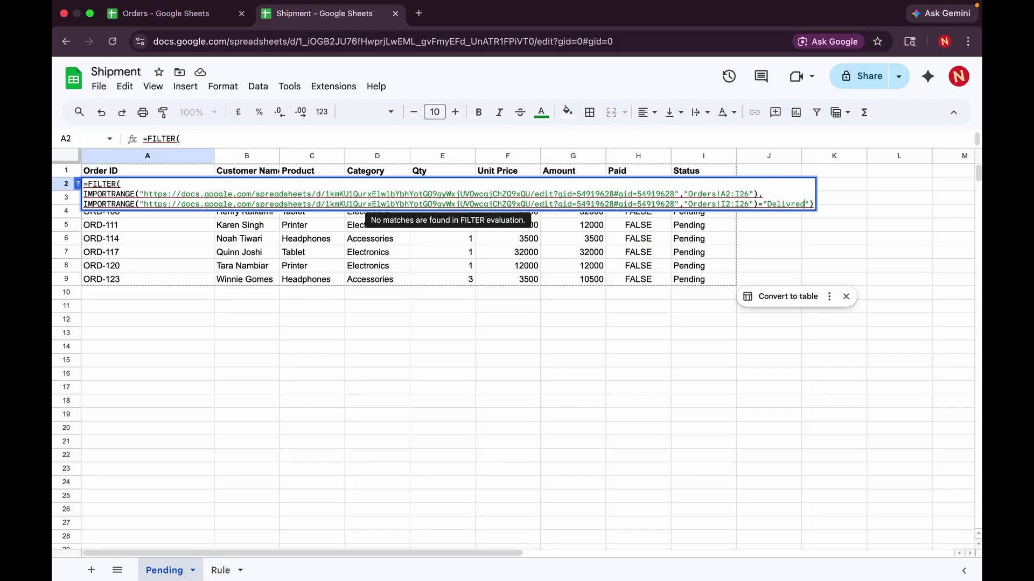
{"action": "type", "text": "e"}
{"action": "key", "text": "Return"}
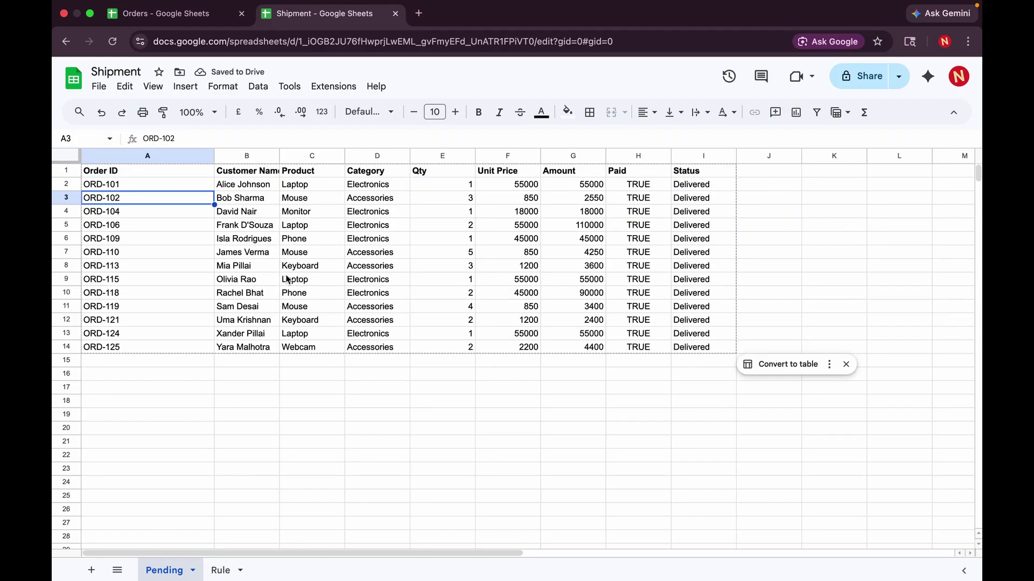
{"action": "mouse_move", "coordinate": [695, 1]}
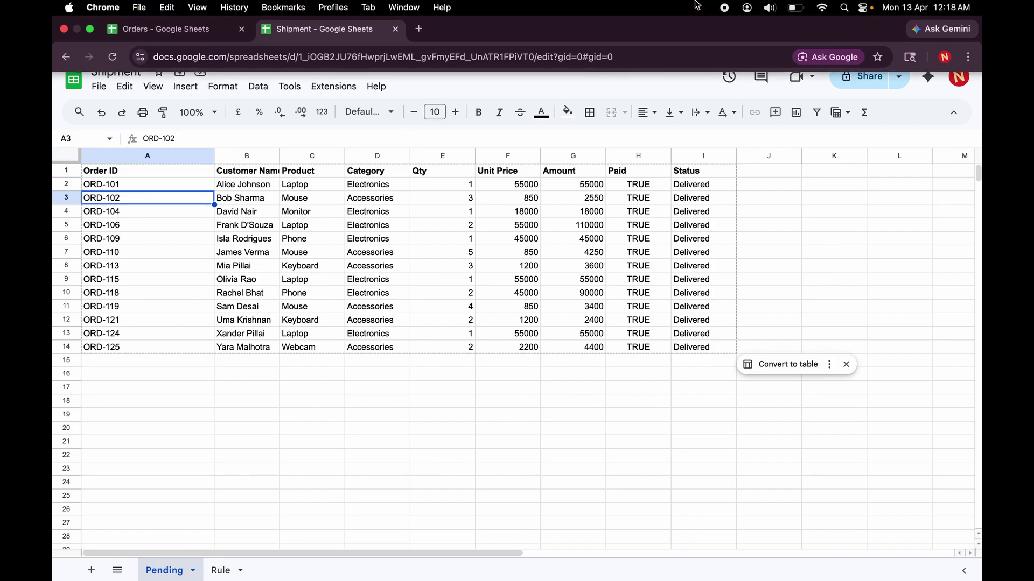